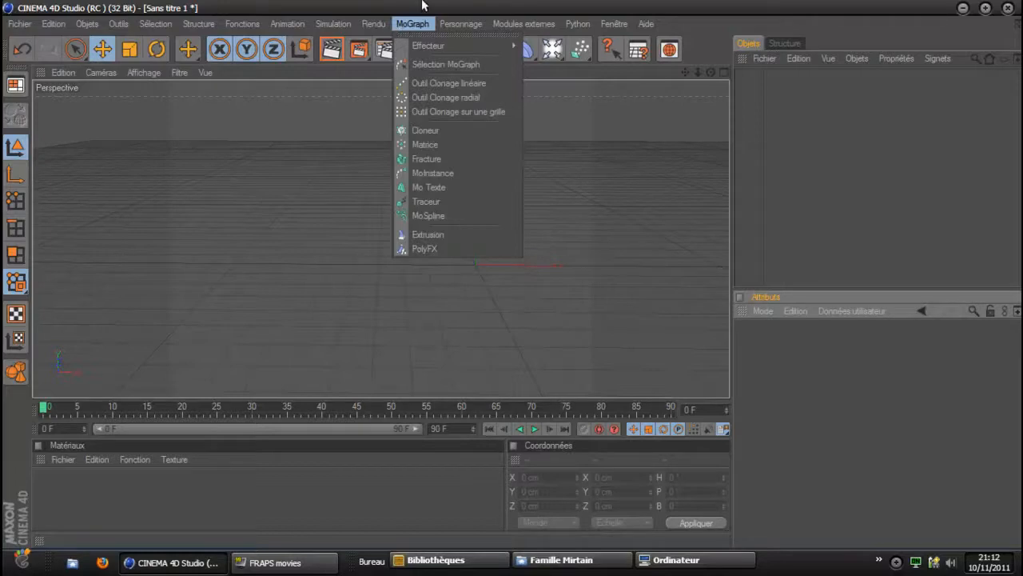
Add a MoGraph text object (Mo Texte) to the empty scene.
left_click(423, 6)
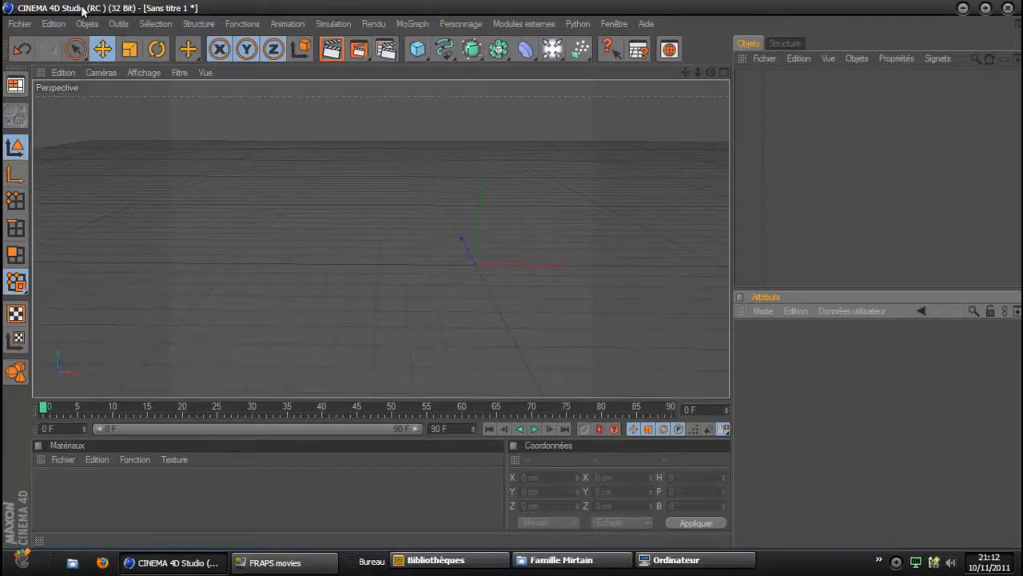
left_click(411, 24)
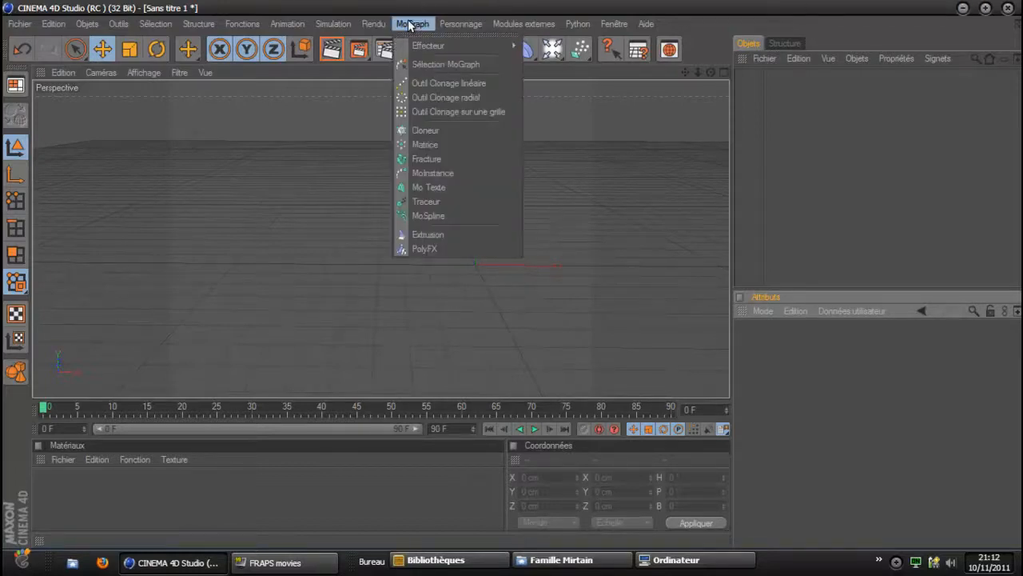
mouse_move(413, 48)
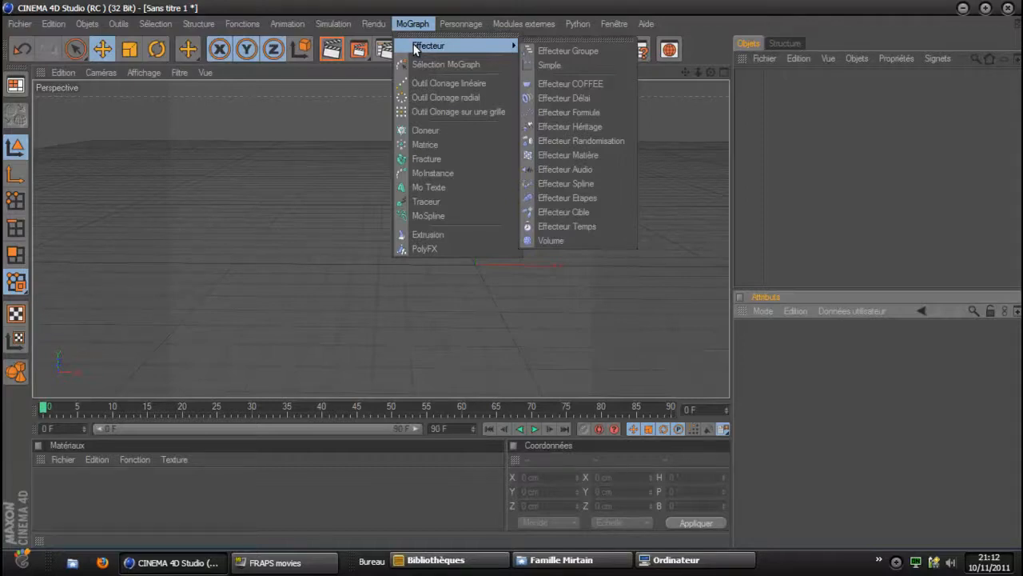
left_click(414, 24)
left_click(417, 25)
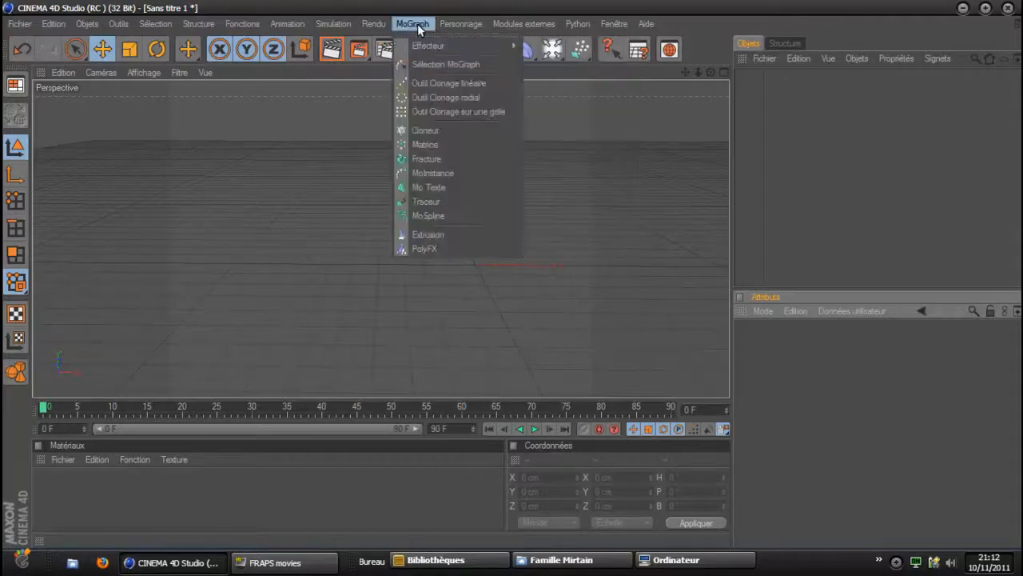
left_click(416, 25)
left_click(416, 26)
left_click(467, 186)
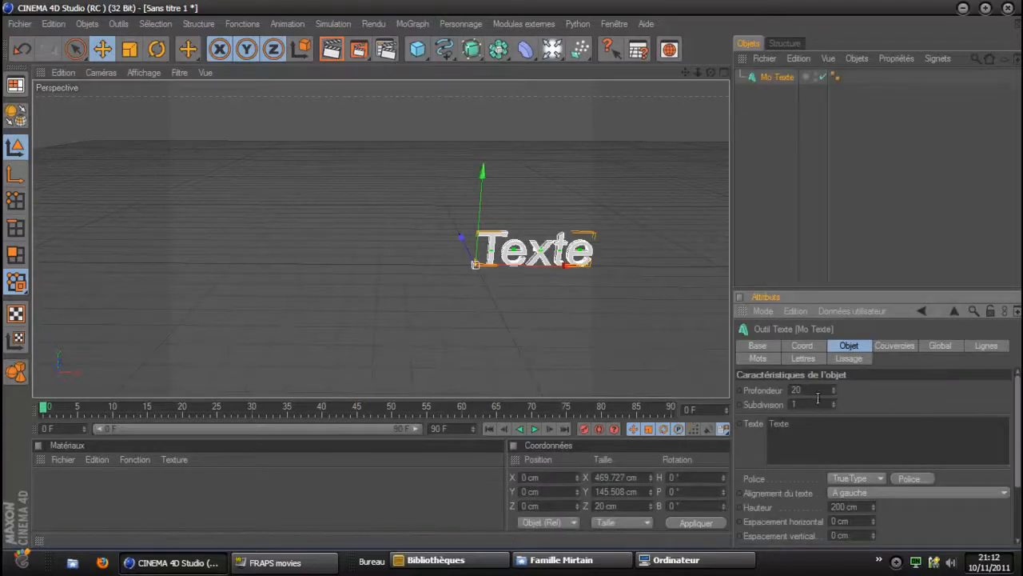
Set the text object's content to TheKillTuto and its font to BatmanForeverAlternate in Normal style.
double_click(775, 422)
type("Te")
key("BackSpace")
type("he KillTuto")
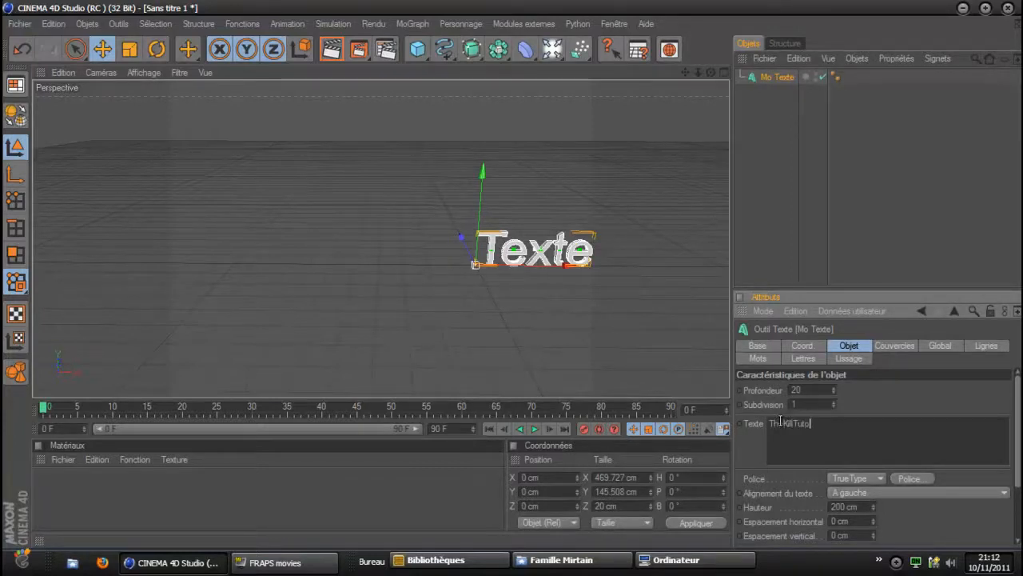
left_click(911, 478)
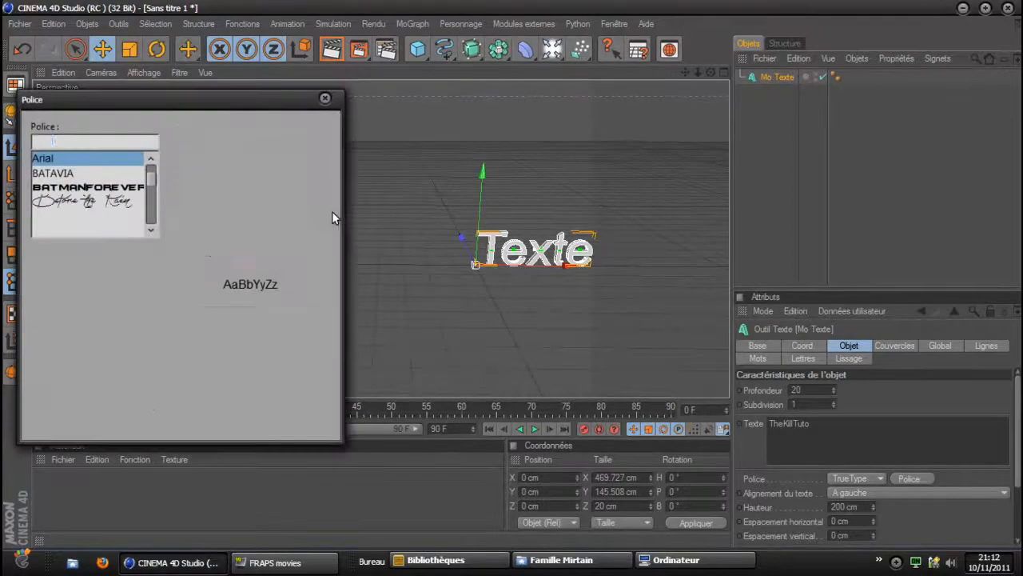
left_click(133, 187)
left_click(236, 421)
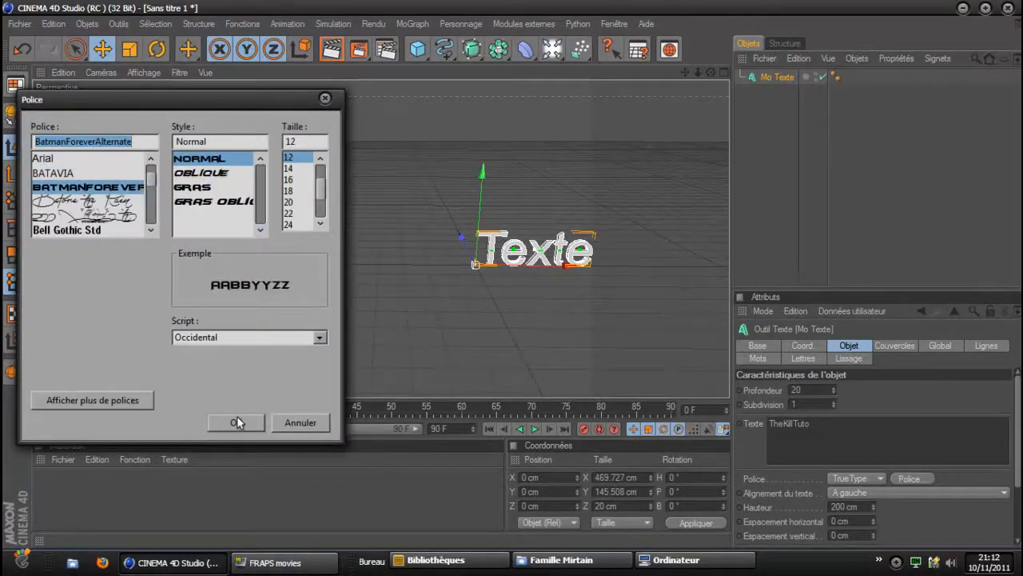
Set both the start and end caps of the text to Couvercle et biseau.
left_click(892, 344)
left_click(877, 389)
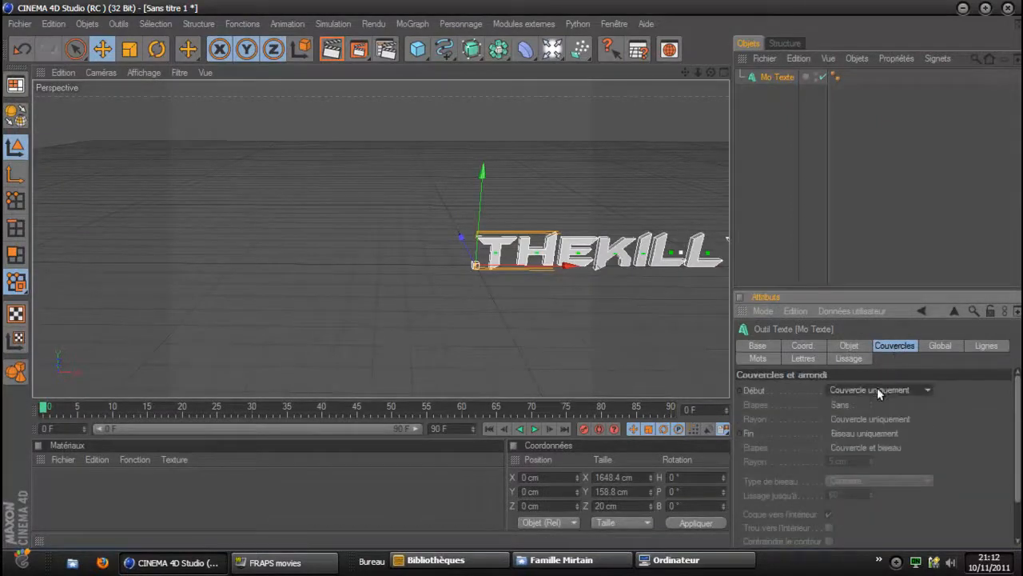
left_click(848, 448)
left_click(850, 432)
left_click(855, 489)
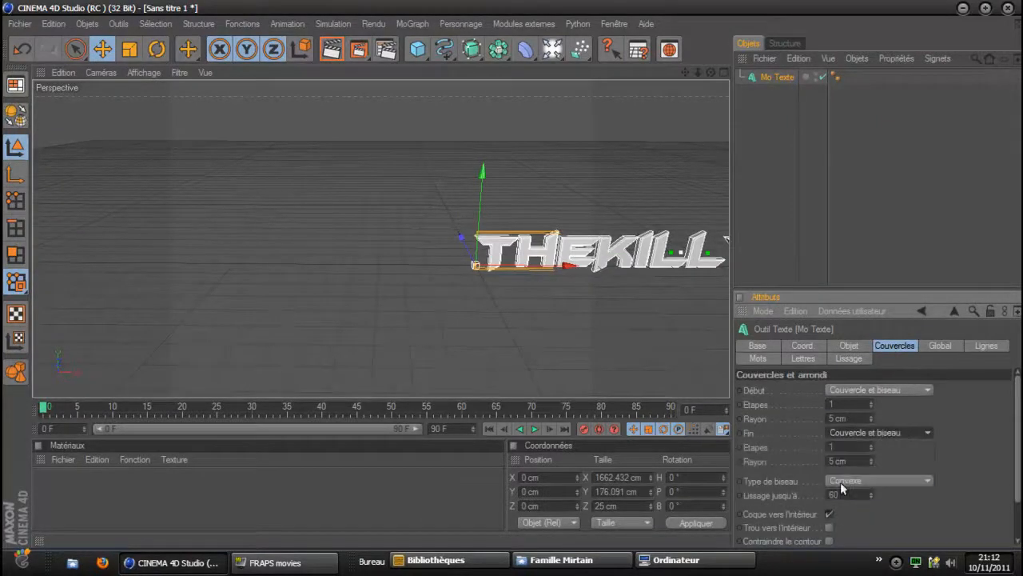
Move the text along the X axis to about -1204 cm so that it fits in the view.
mouse_move(518, 273)
left_mouse_down()
mouse_move(448, 273)
mouse_move(550, 272)
mouse_move(524, 272)
left_mouse_up()
left_click(536, 330)
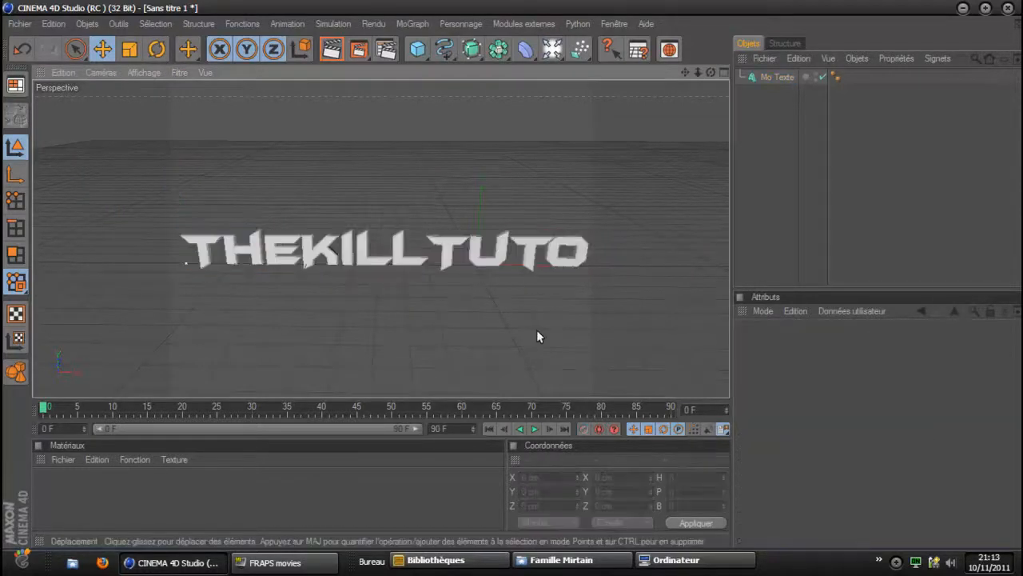
left_click(443, 264)
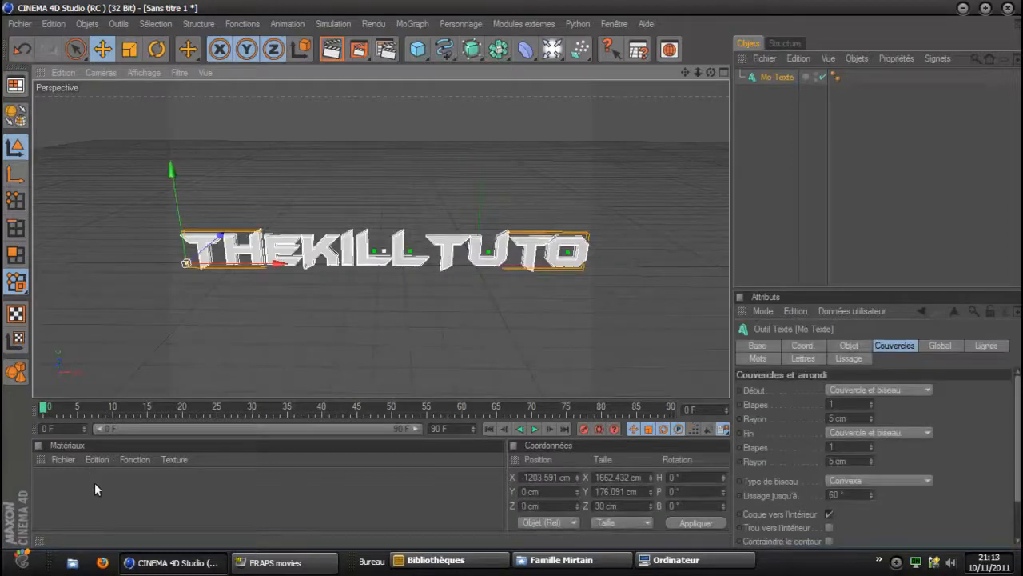
left_click(330, 354)
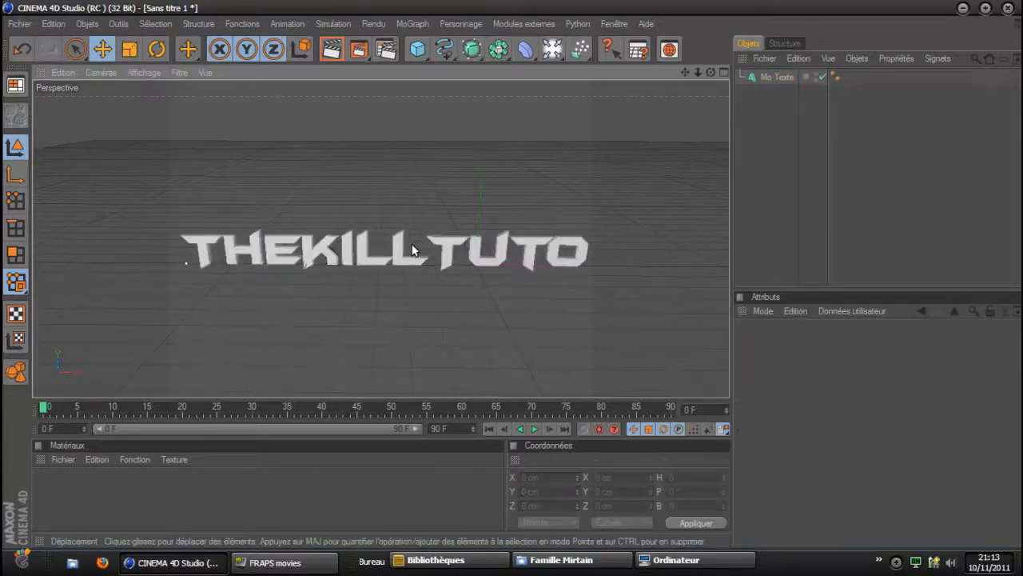
left_click(377, 262)
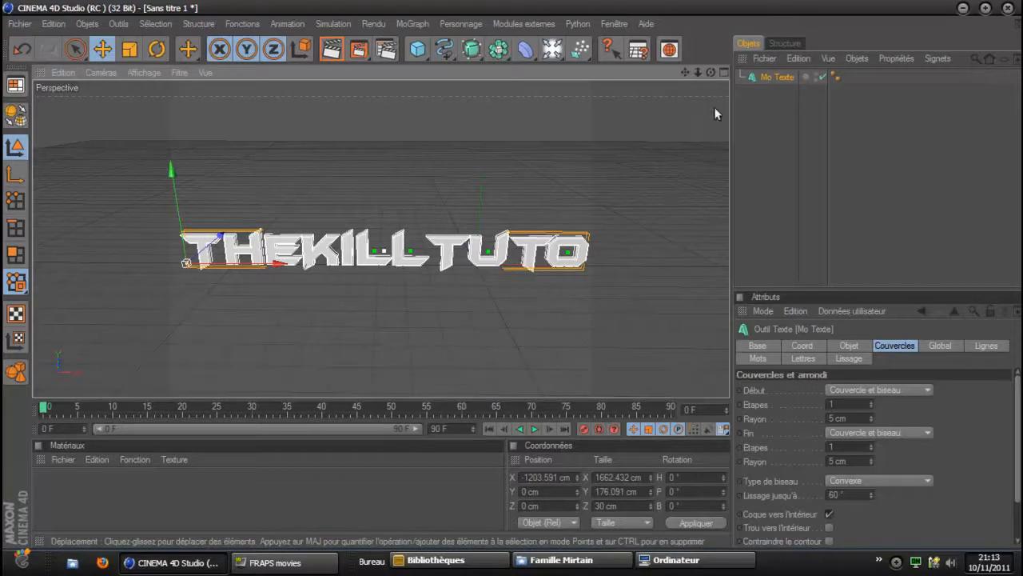
left_click(898, 387)
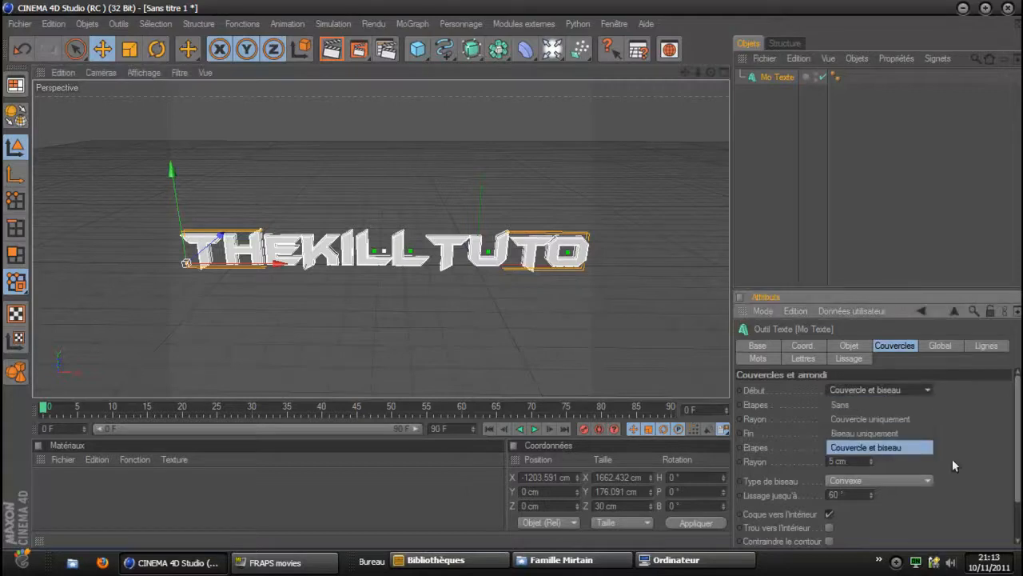
left_click(878, 432)
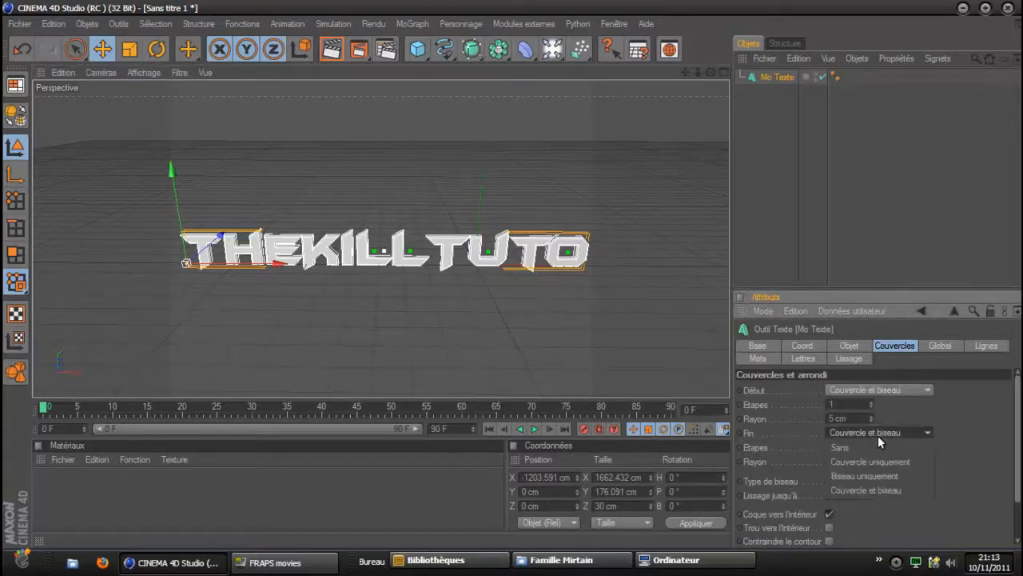
Set the text object's depth (Profondeur) to 50.
left_click(849, 345)
left_click(803, 390)
type("5")
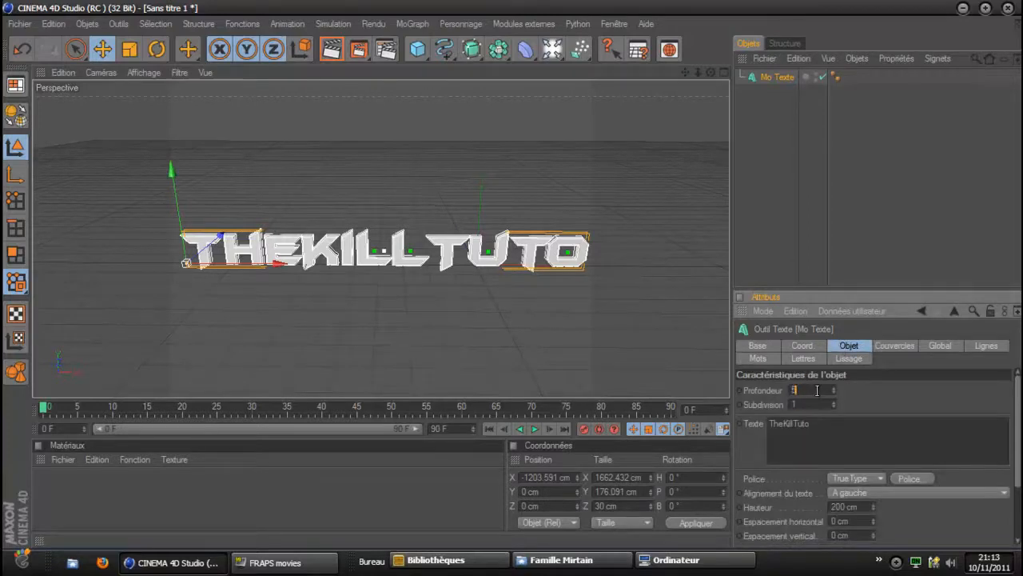
type("0")
key("Return")
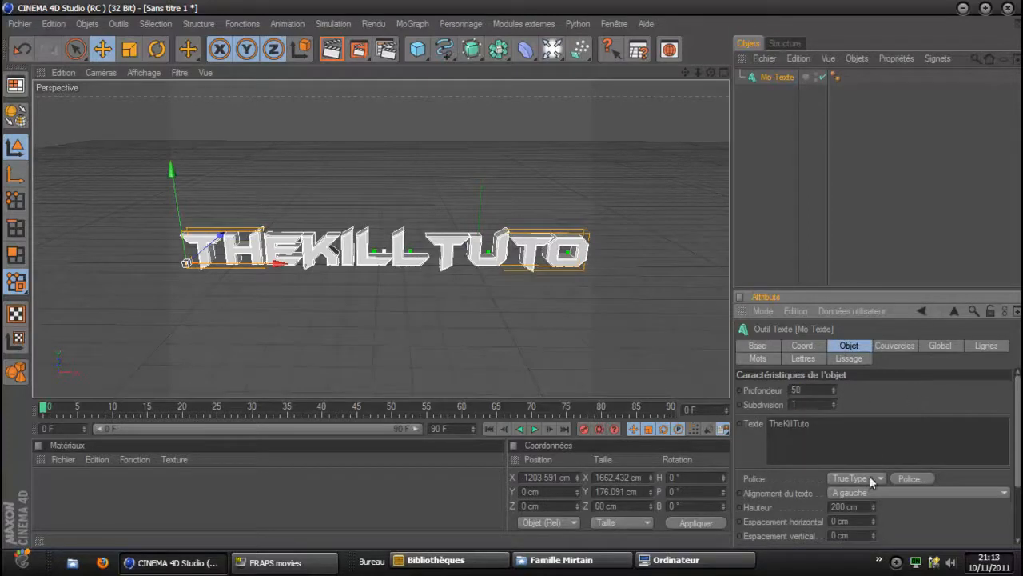
Try a subdivision of 10 on the text object and set it back to 1.
left_click(799, 403)
type("0")
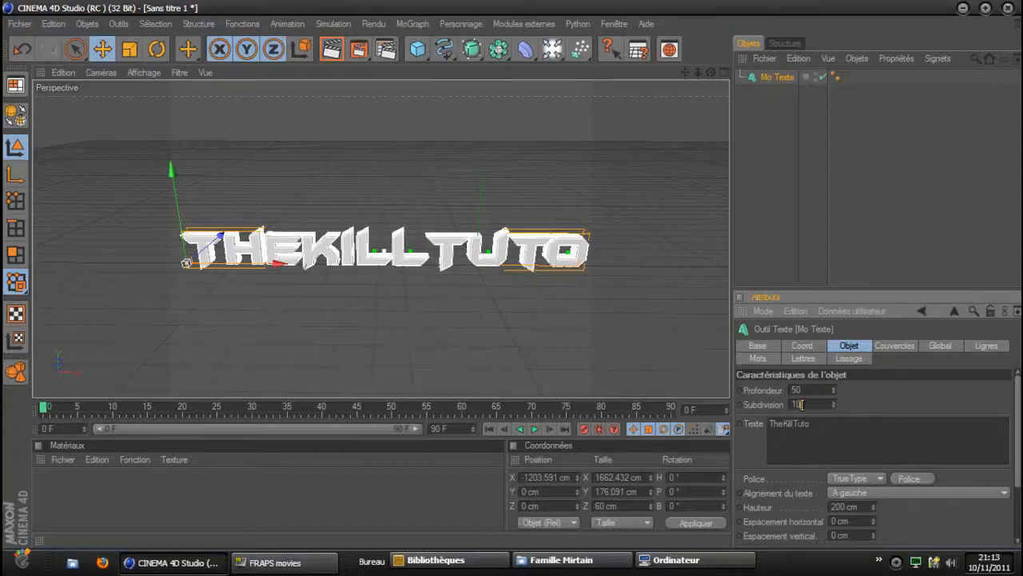
key("BackSpace")
key("Return")
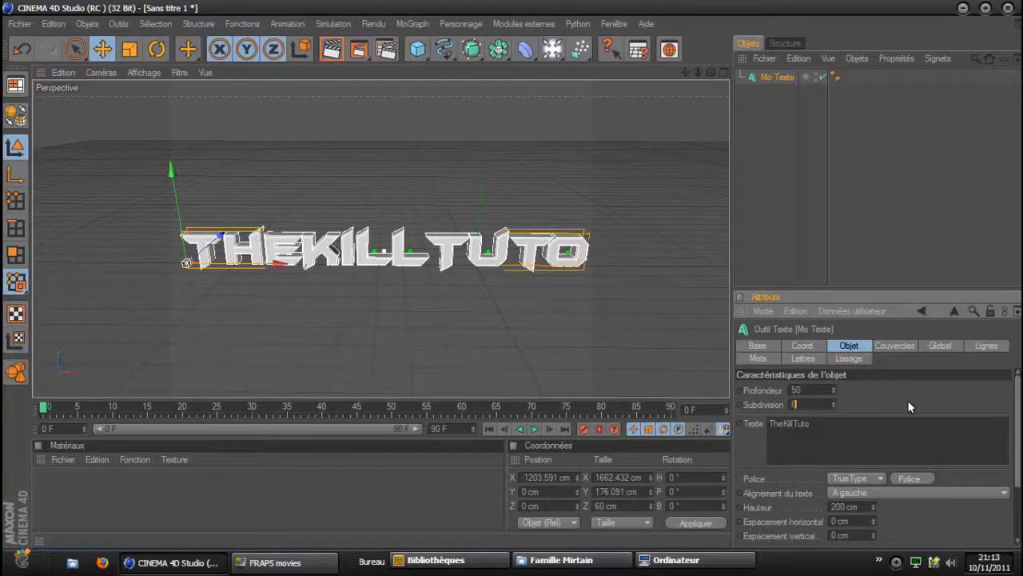
left_click(422, 344)
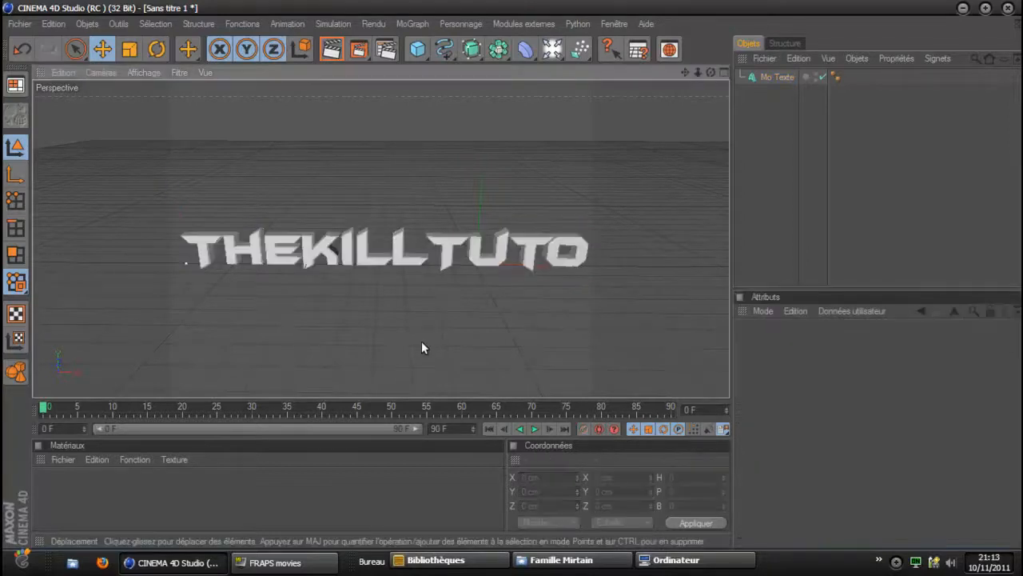
left_click(397, 260)
left_click(356, 336)
Apply a Randomisation effector (Effecteur Randomisation) to the selected MoGraph text.
left_click(322, 256)
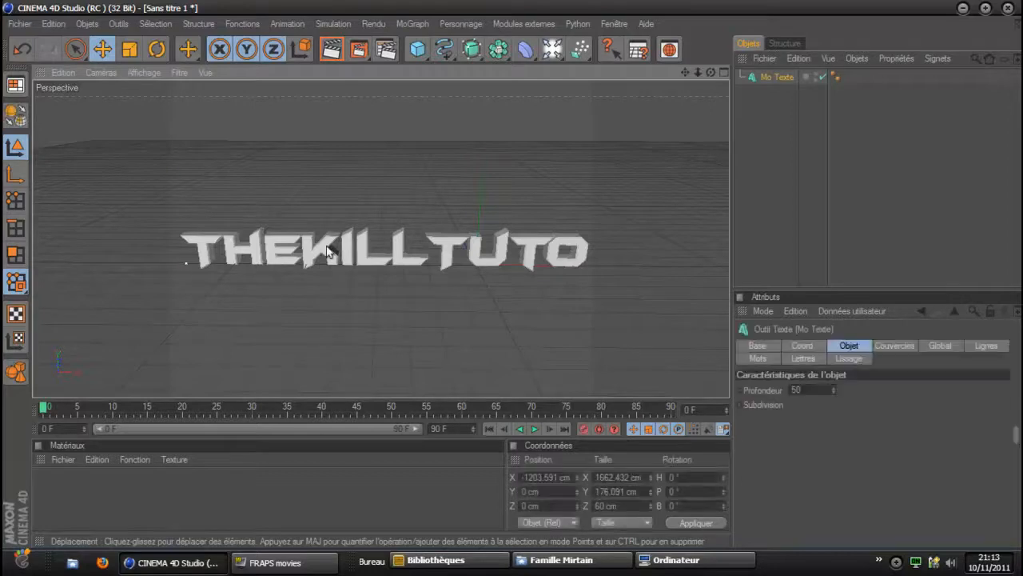
left_click(458, 24)
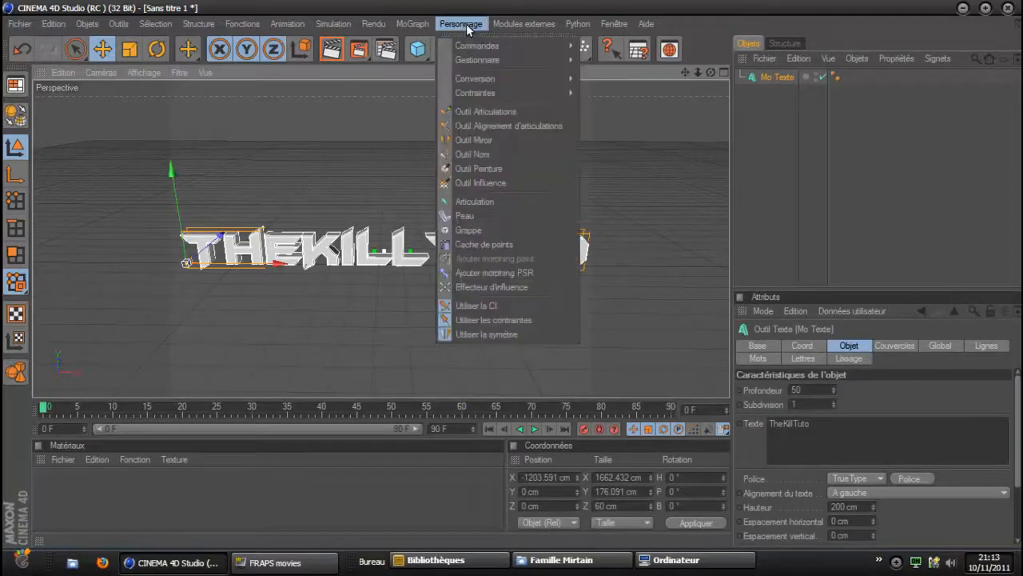
mouse_move(416, 26)
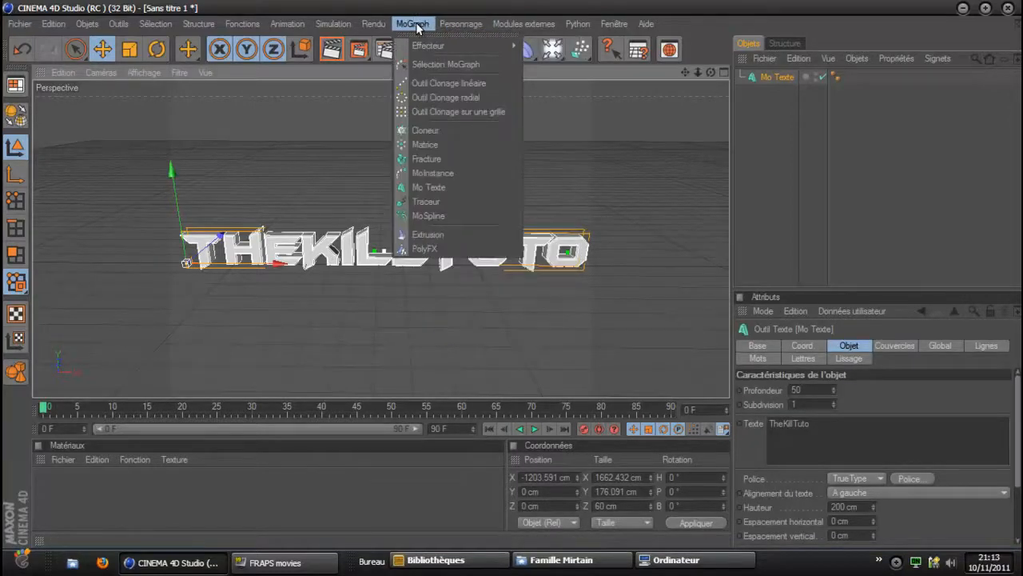
mouse_move(420, 47)
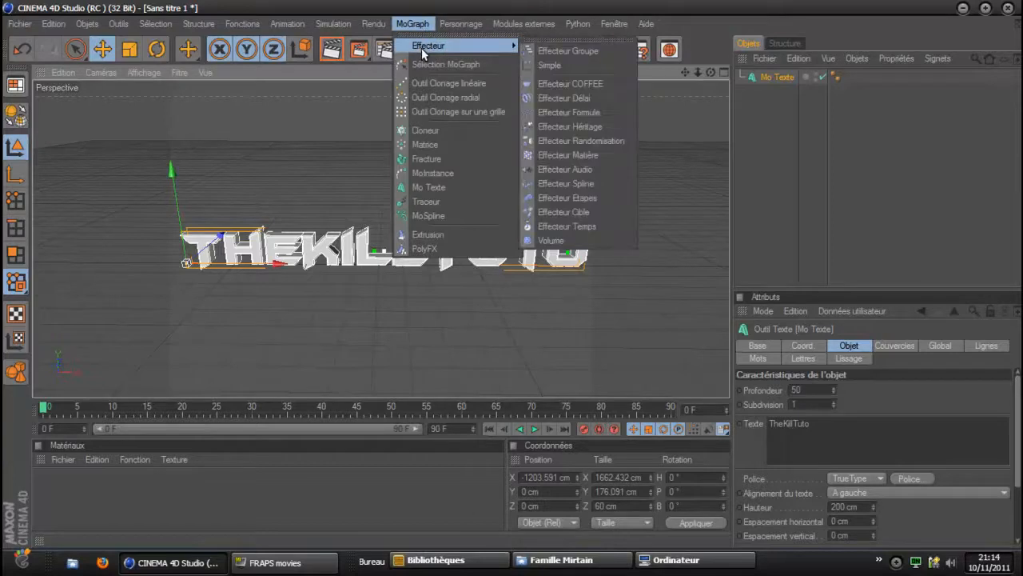
left_click(591, 142)
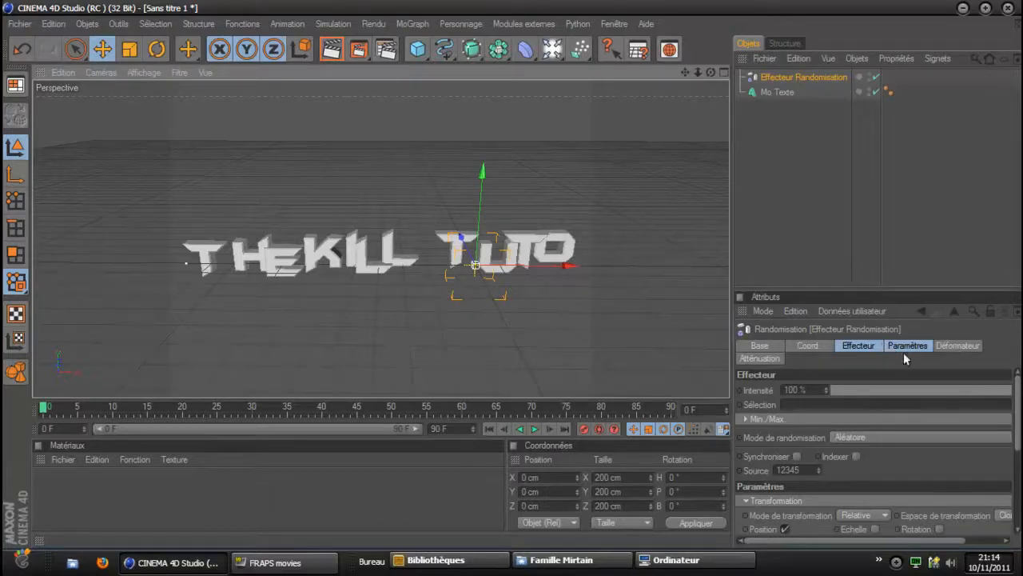
Enable rotation alongside position in the Randomisation effector's transformation parameters.
left_click(763, 358)
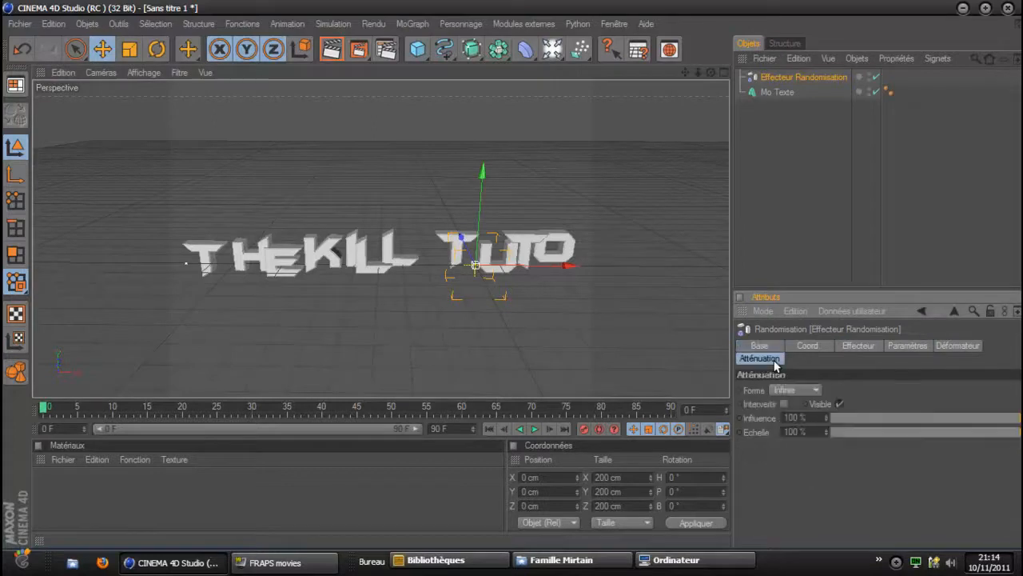
left_click(905, 346)
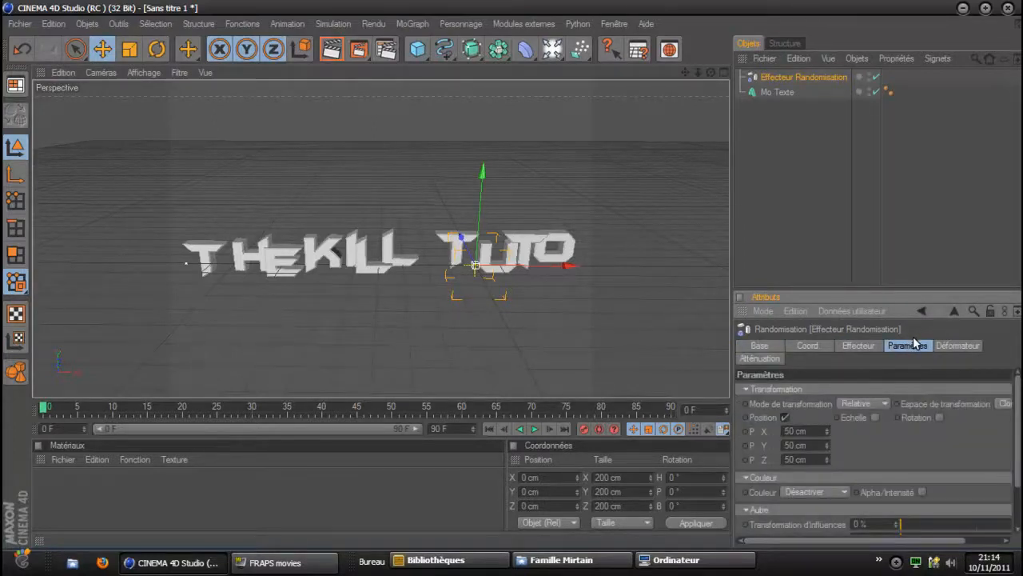
left_click(873, 403)
left_click(878, 399)
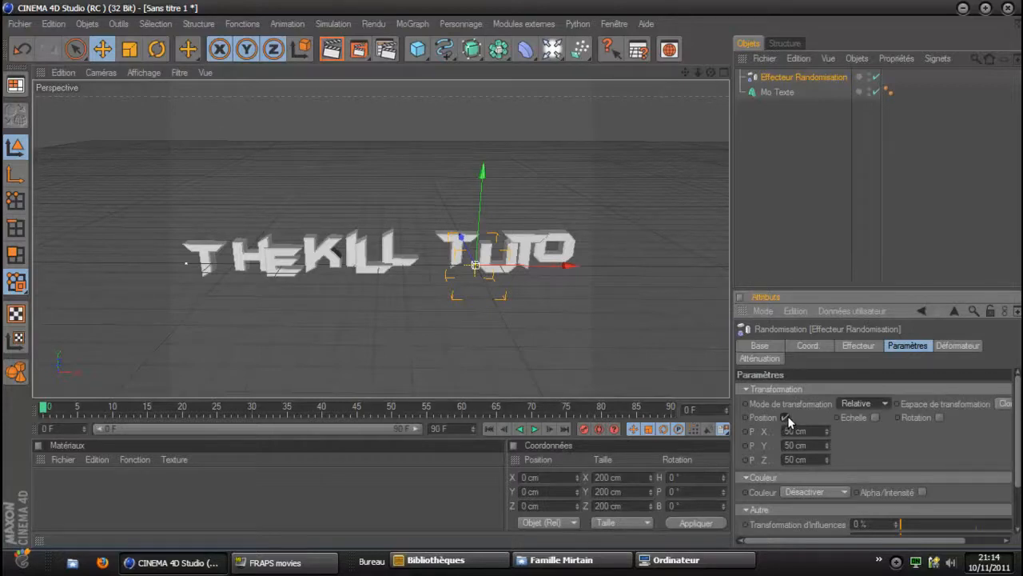
left_click(939, 418)
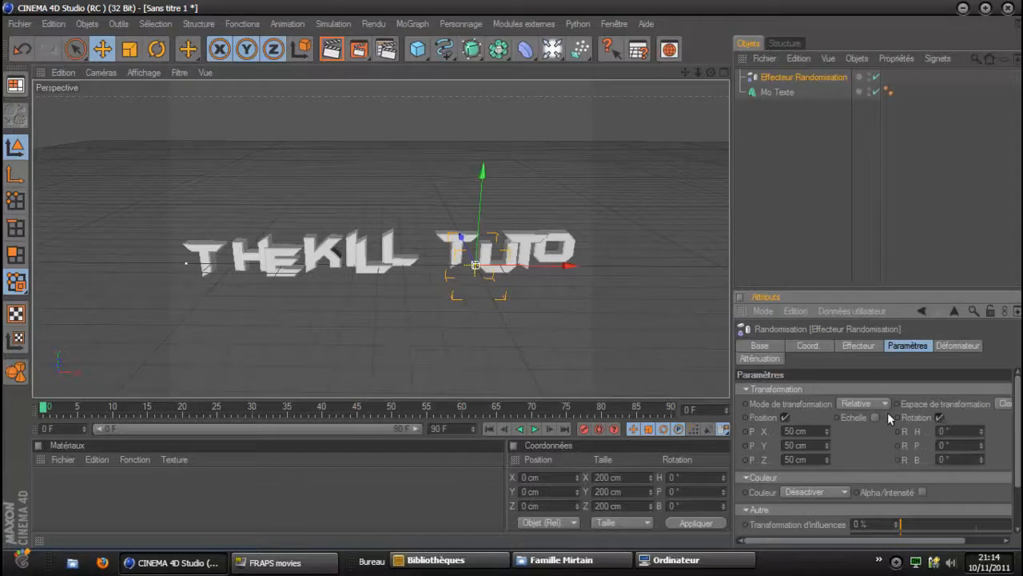
left_click(873, 415)
left_click(904, 416)
Set the Randomisation effector's X position variation to 1000 cm.
double_click(792, 431)
key("BackSpace")
type("1000")
key("Return")
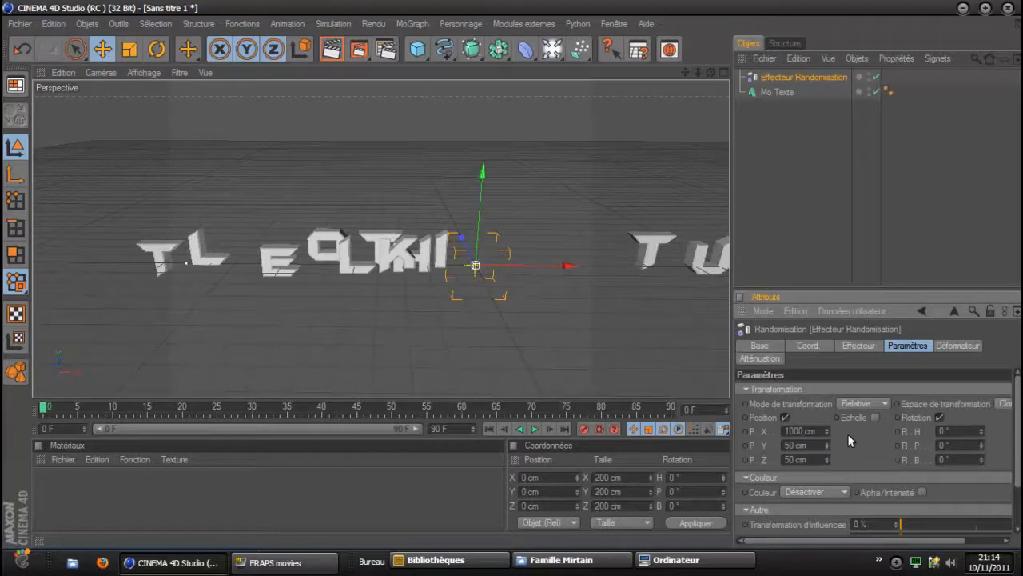
Try an X position variation of 100 cm on the effector and restore it to 1000 cm.
left_click(803, 433)
key("BackSpace")
key("BackSpace")
type("0")
key("Return")
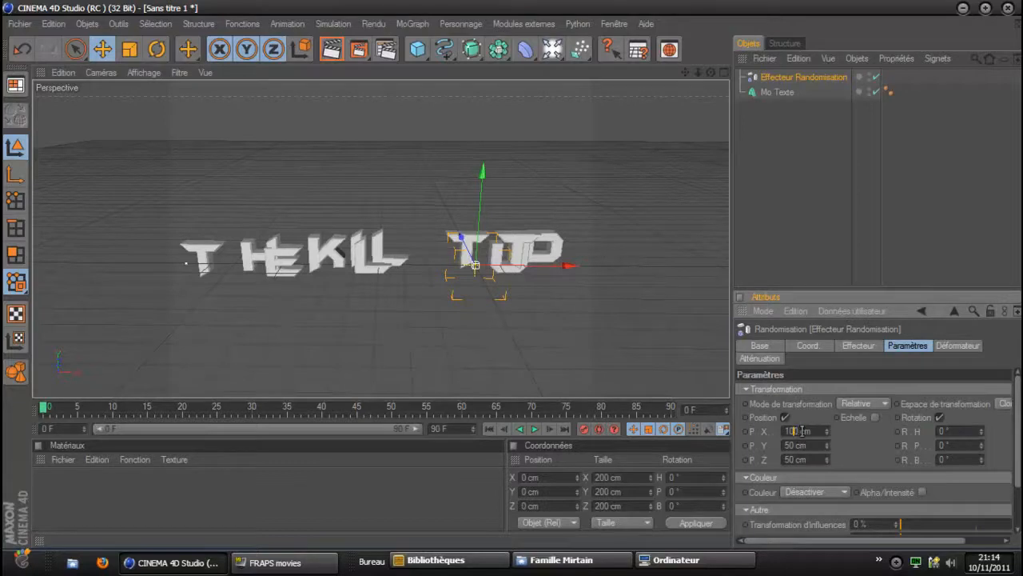
key("BackSpace")
type("00")
key("Return")
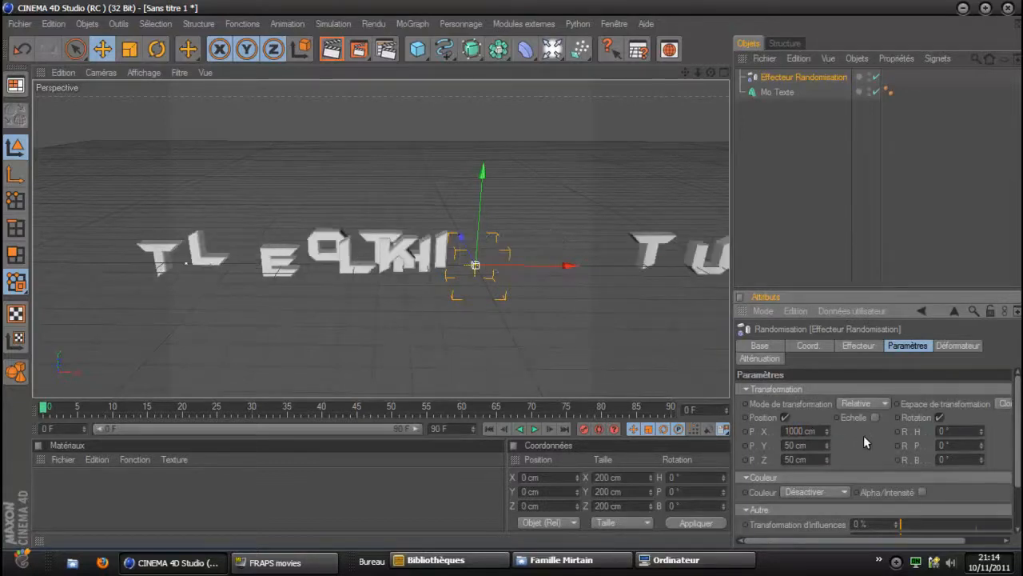
Set the Randomisation effector's Y position variation to 505 cm.
left_click(794, 446)
key("BackSpace")
type("5")
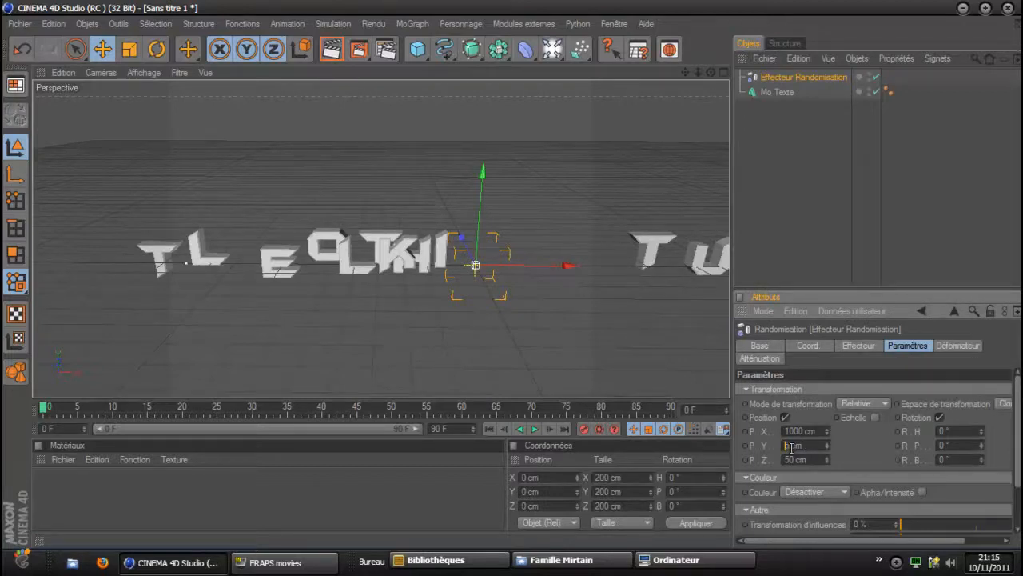
type("0")
key("Return")
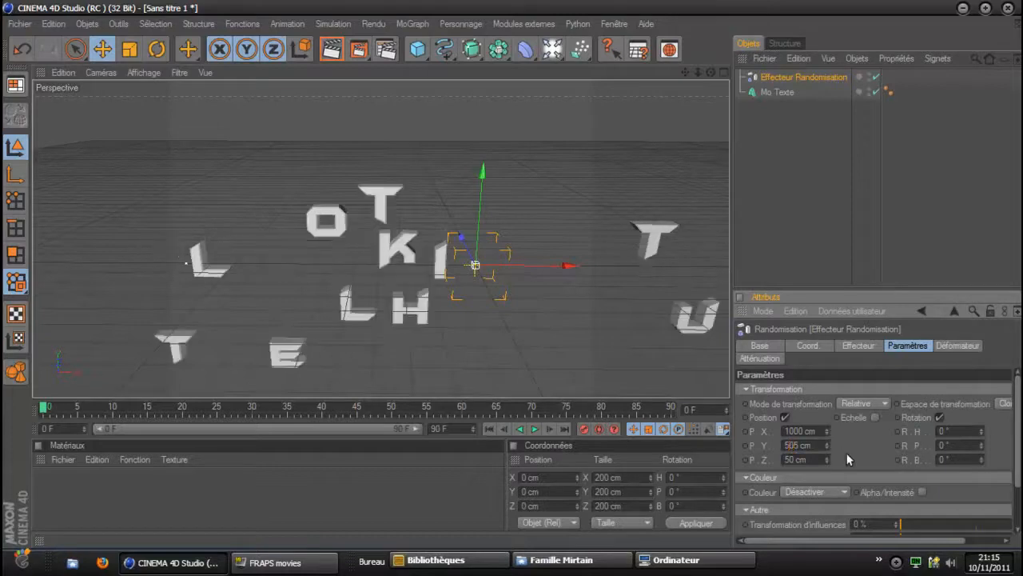
Set the Randomisation effector's position variation to 205 cm in Y and 600 cm in Z.
left_click(796, 460)
left_click(788, 445)
key("Return")
left_click(791, 460)
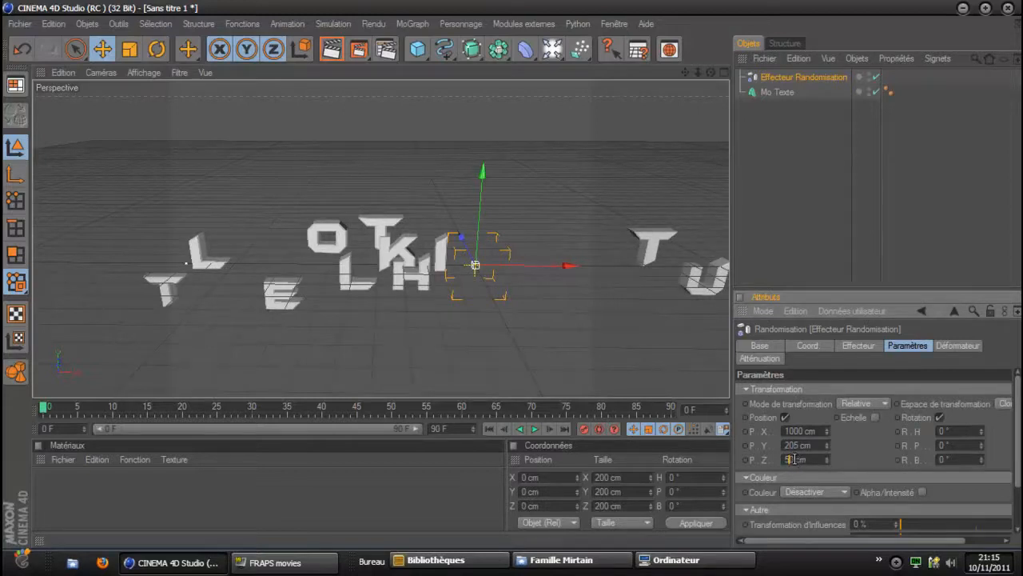
key("BackSpace")
key("BackSpace")
type("600")
key("Return")
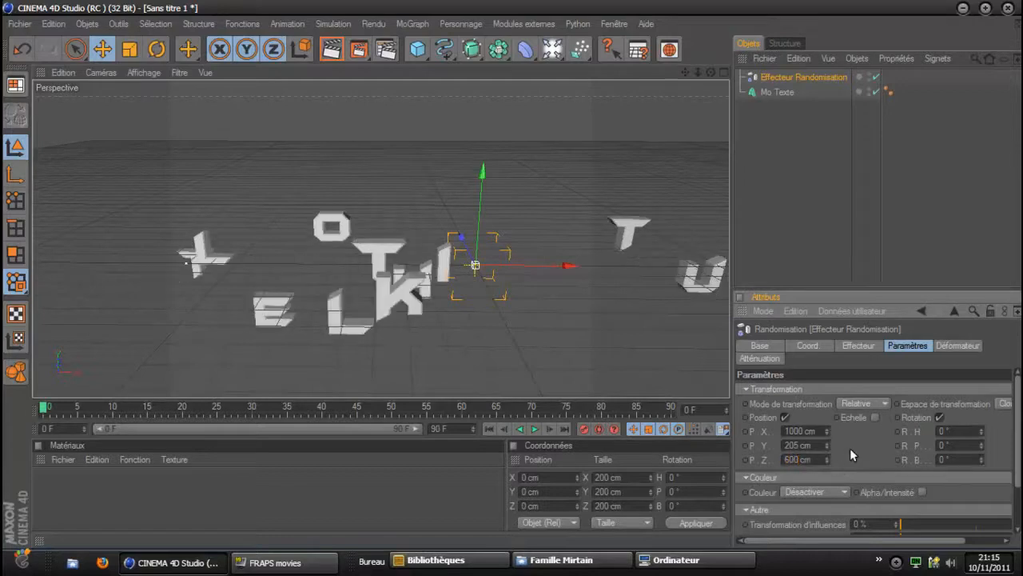
Set the Randomisation effector's H, P and B rotation variation to 50° each.
left_click(941, 431)
type("50")
key("Return")
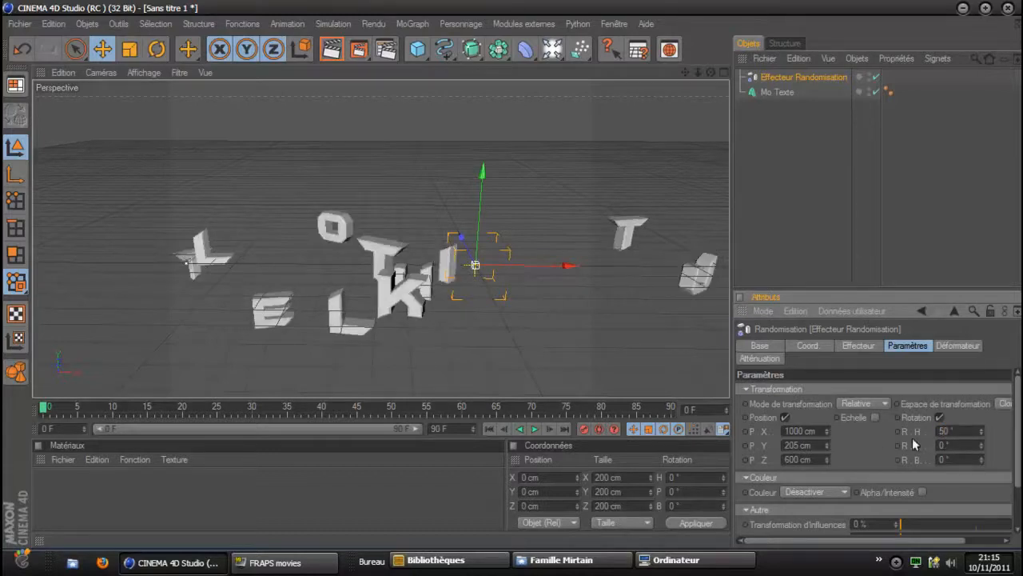
left_click(942, 446)
type("50")
key("Return")
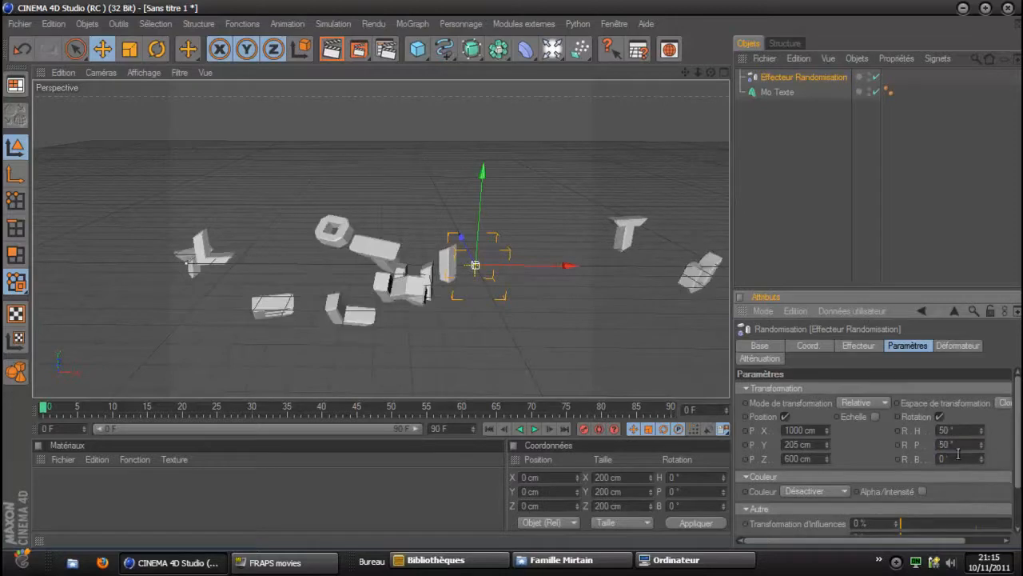
left_click(946, 459)
type("50")
key("Return")
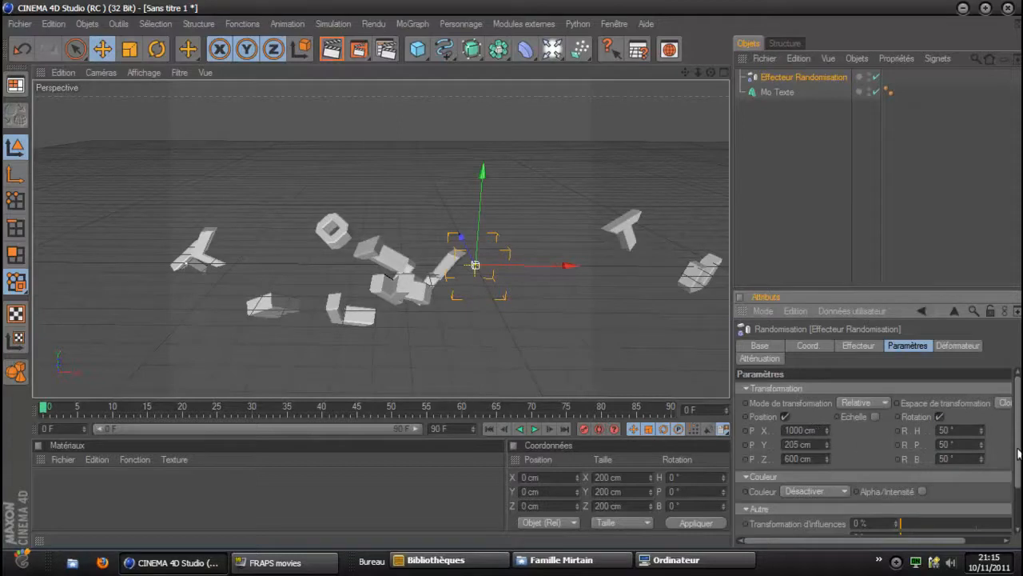
Display the Randomisation effector's falloff (Atténuation) settings.
left_click_drag(1019, 454, 1020, 461)
scroll(1011, 448, "up", 3)
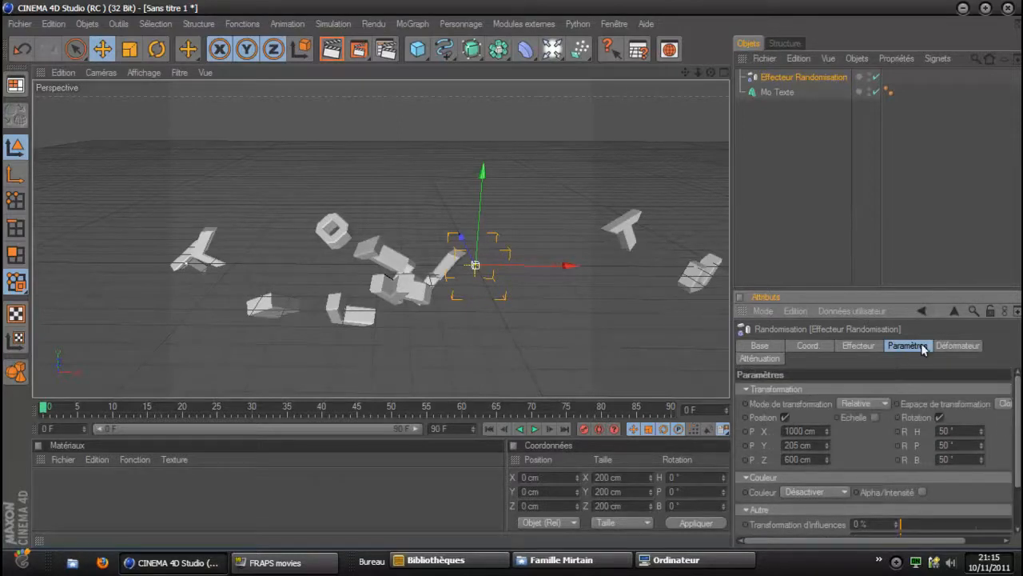
left_click(759, 358)
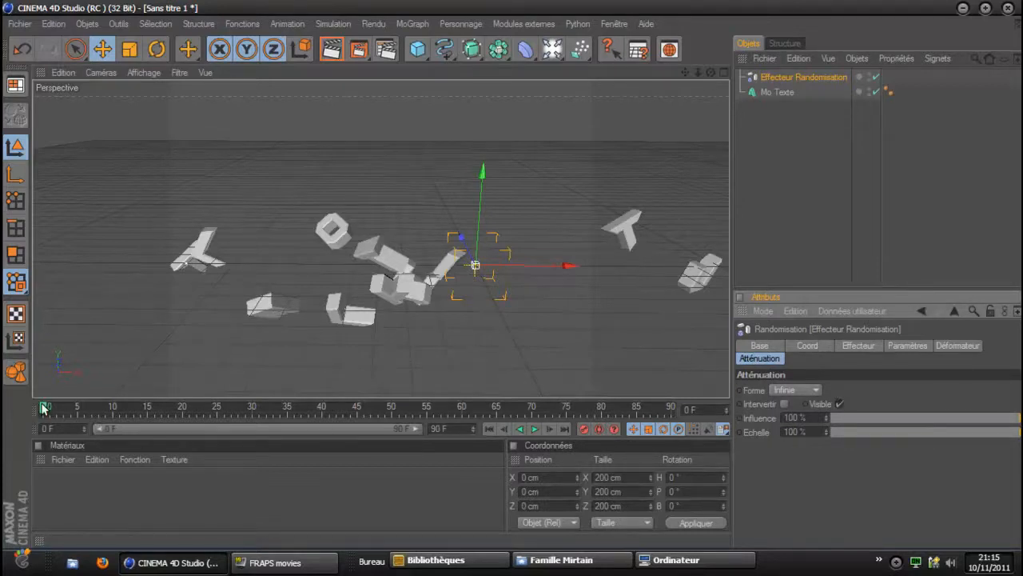
Set the animation's end to frame 40 and extend the preview range to the full 40 frames.
left_click_drag(44, 407, 11, 411)
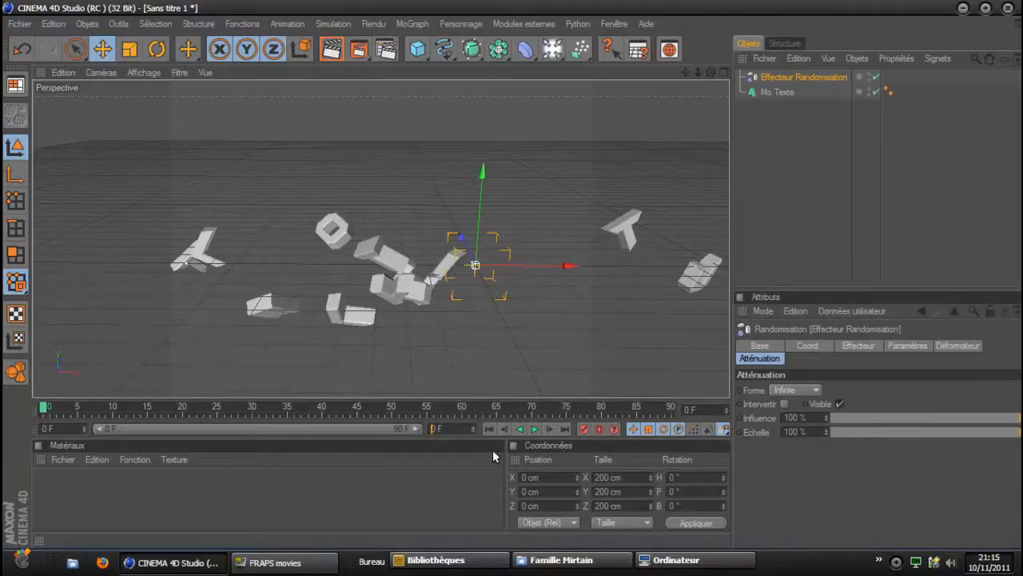
type("4")
type("0")
left_click(812, 477)
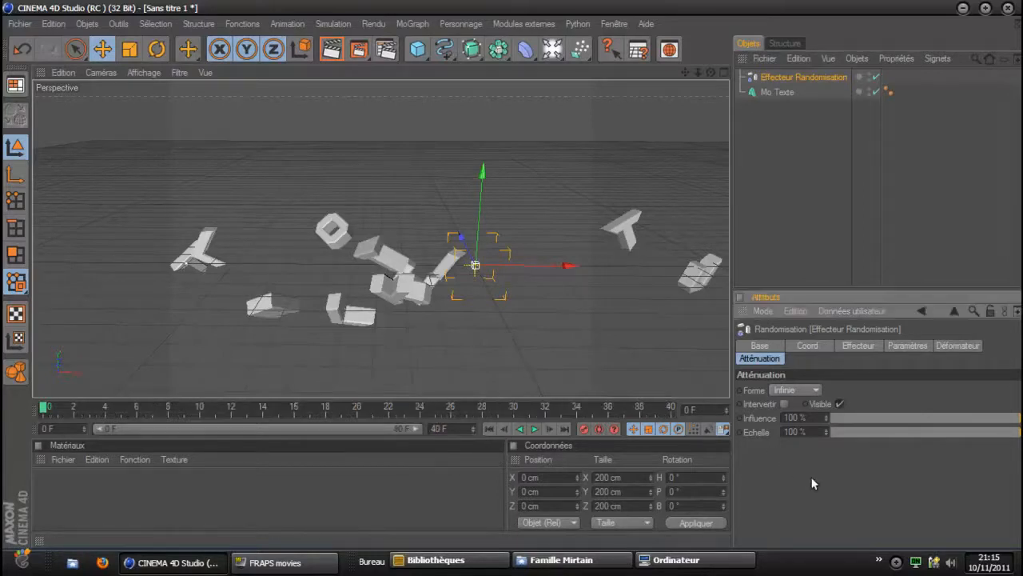
left_click(278, 428)
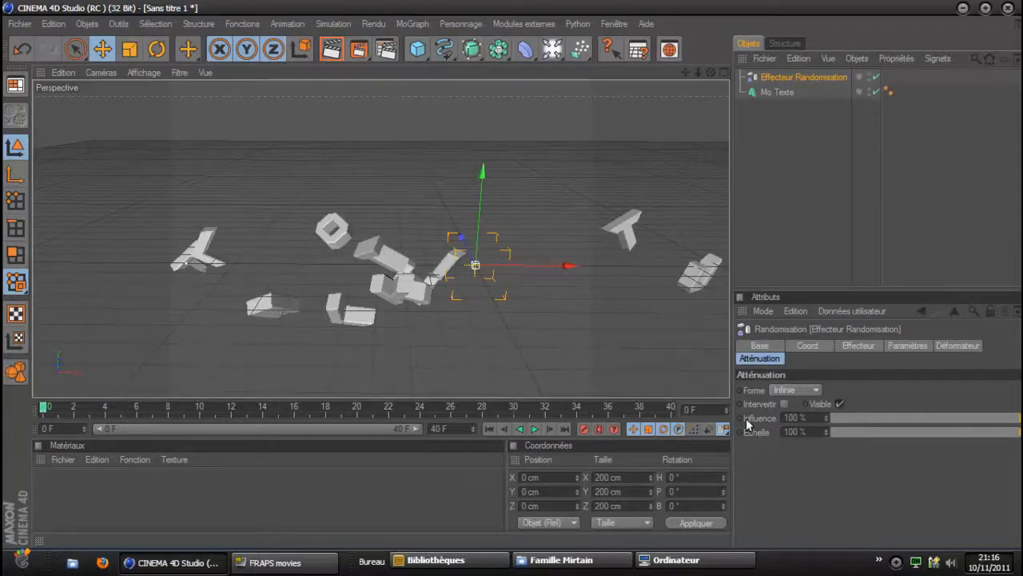
Try lower Influence values on the effector's falloff and restore the Influence to 100 %.
left_click_drag(1013, 421, 945, 428)
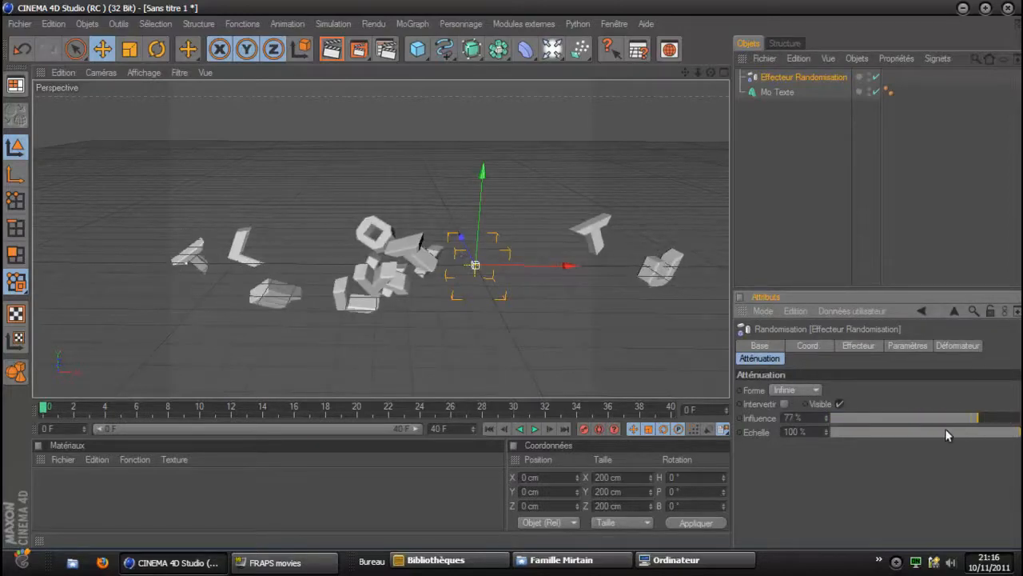
left_click_drag(849, 432, 1022, 416)
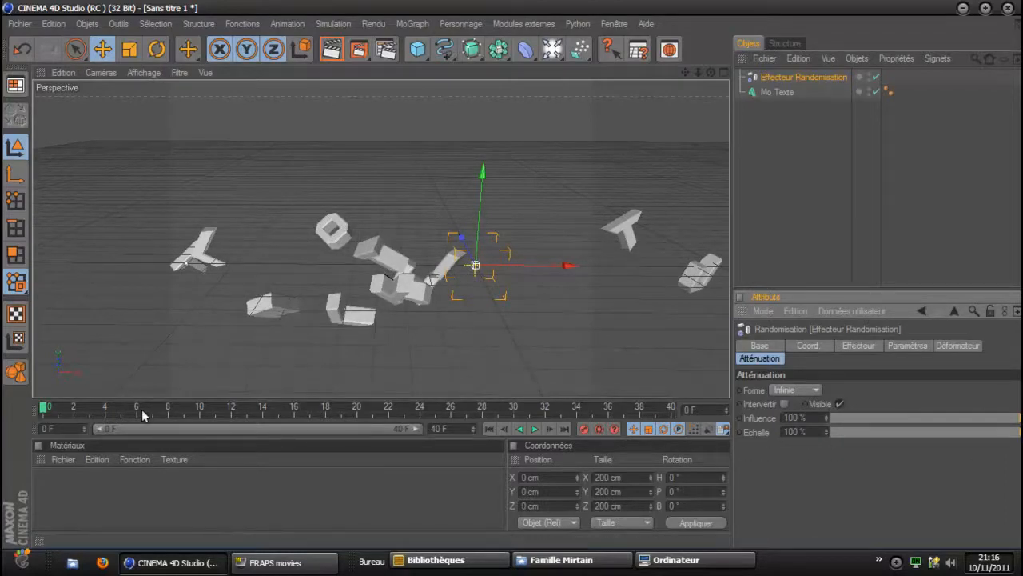
Keyframe the effector's falloff Influence at 100 % on frame 0 and at 0 % on frame 34.
left_click(739, 418)
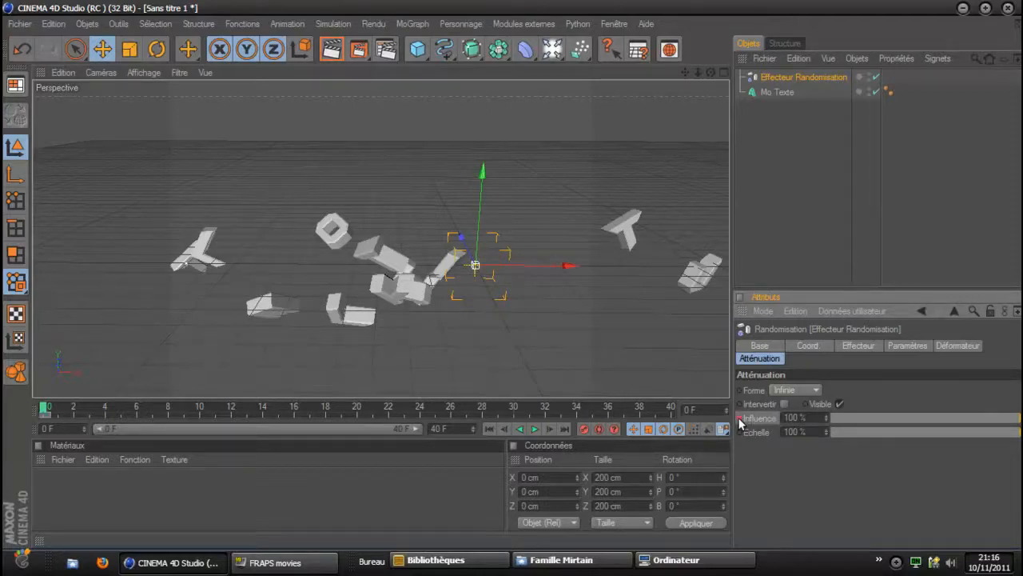
mouse_move(45, 410)
left_mouse_down()
mouse_move(670, 411)
mouse_move(573, 408)
left_mouse_up()
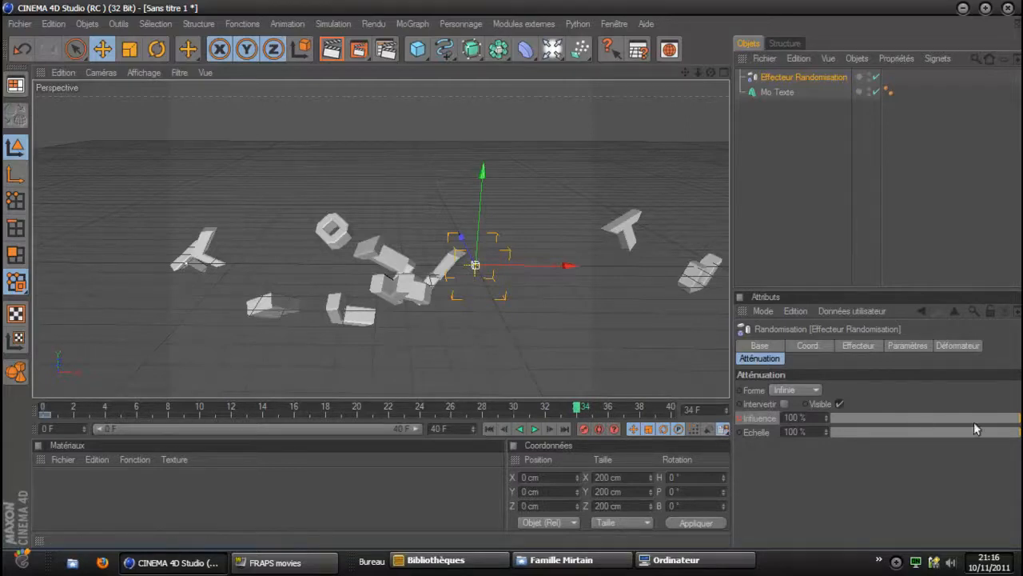
left_click_drag(1015, 417, 797, 416)
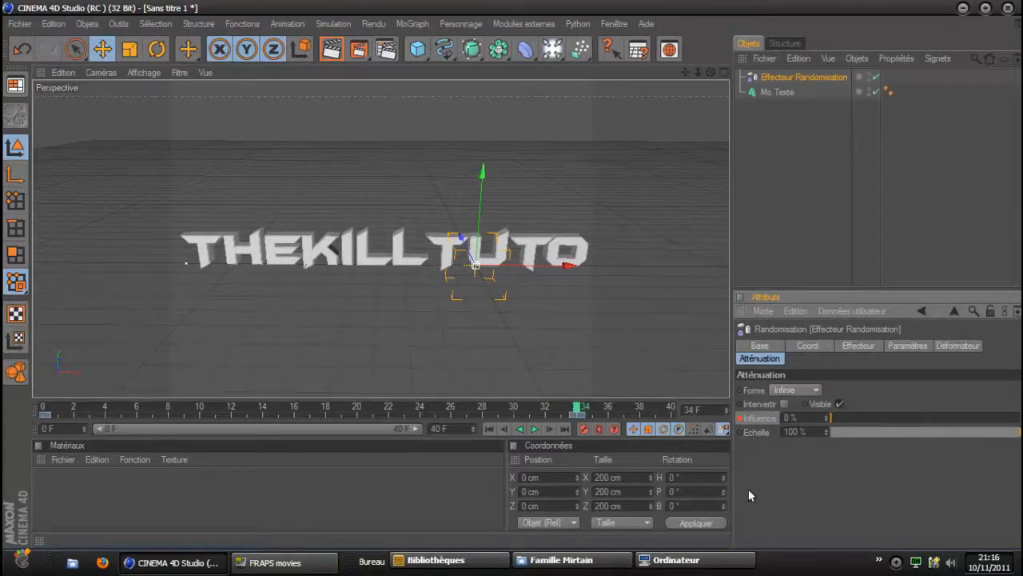
Play the letter animation from the start to check it, and return to frame 0.
left_click_drag(574, 407, 18, 406)
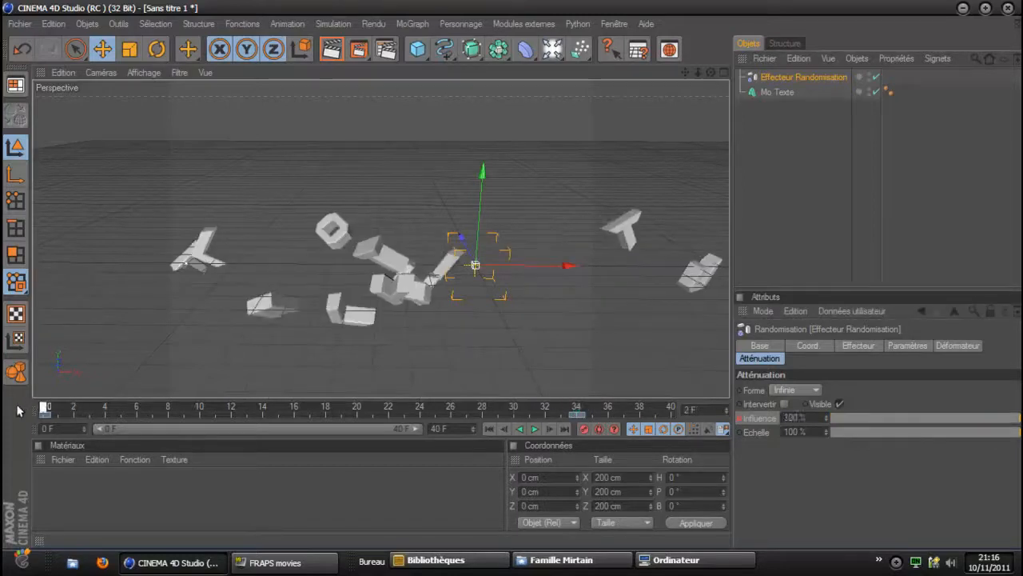
left_click(535, 429)
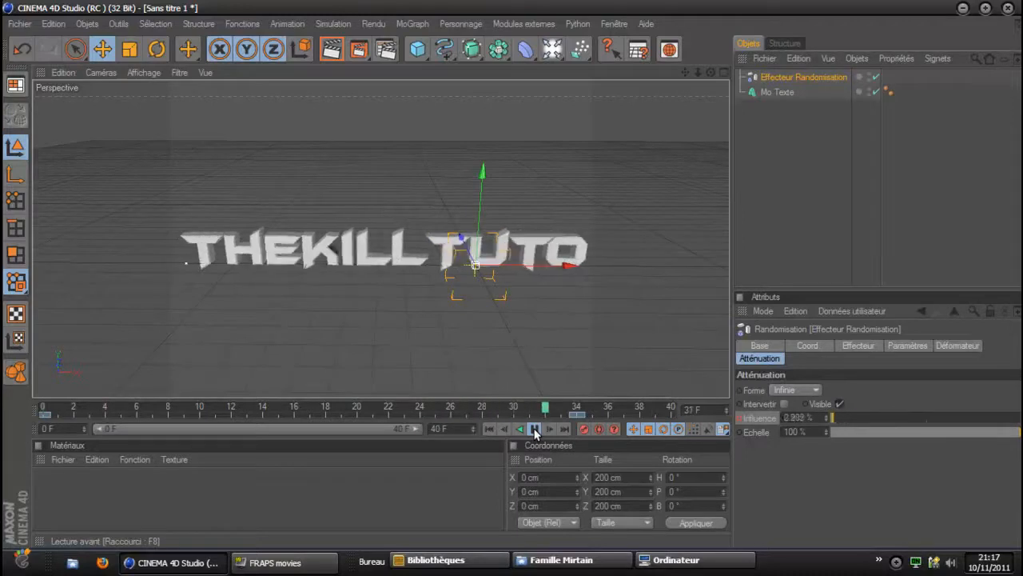
left_click(534, 429)
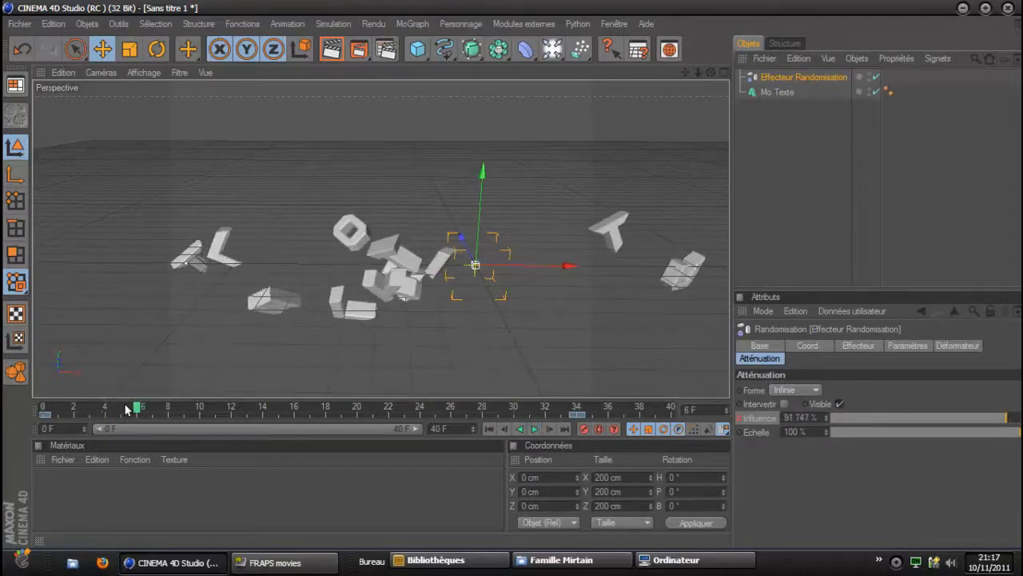
left_click(45, 410)
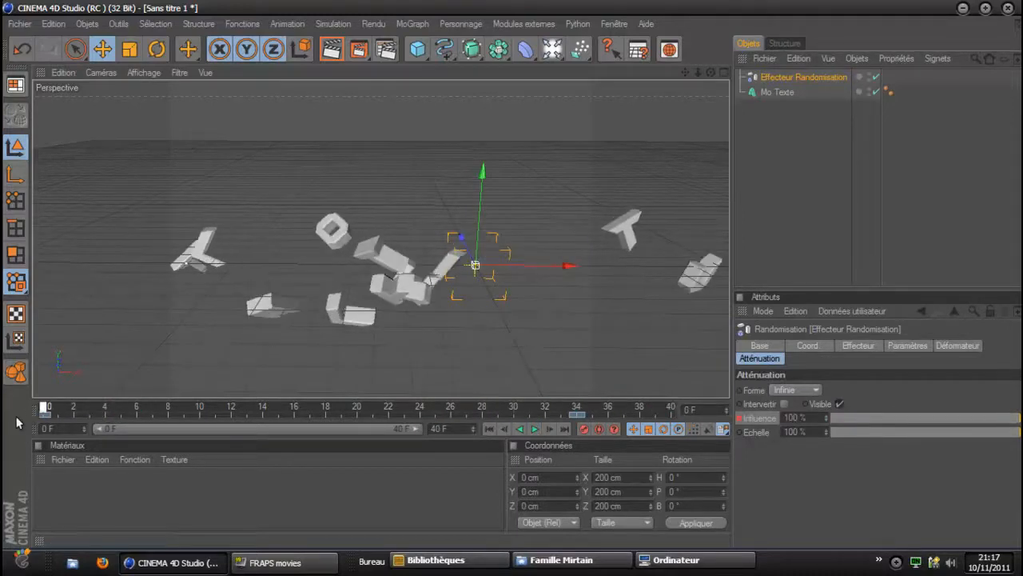
Create one new material and delete the surplus second material.
double_click(51, 487)
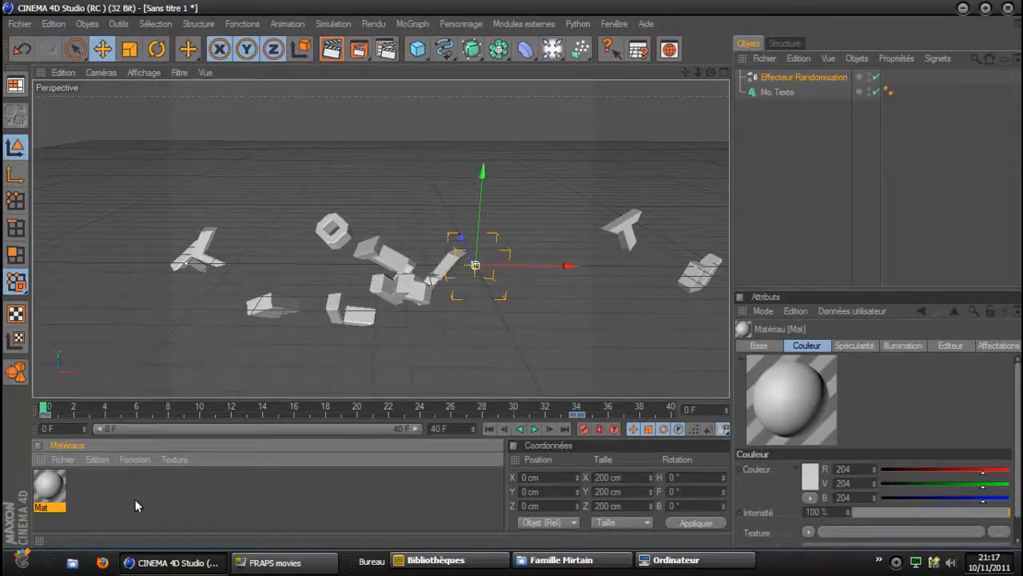
double_click(224, 493)
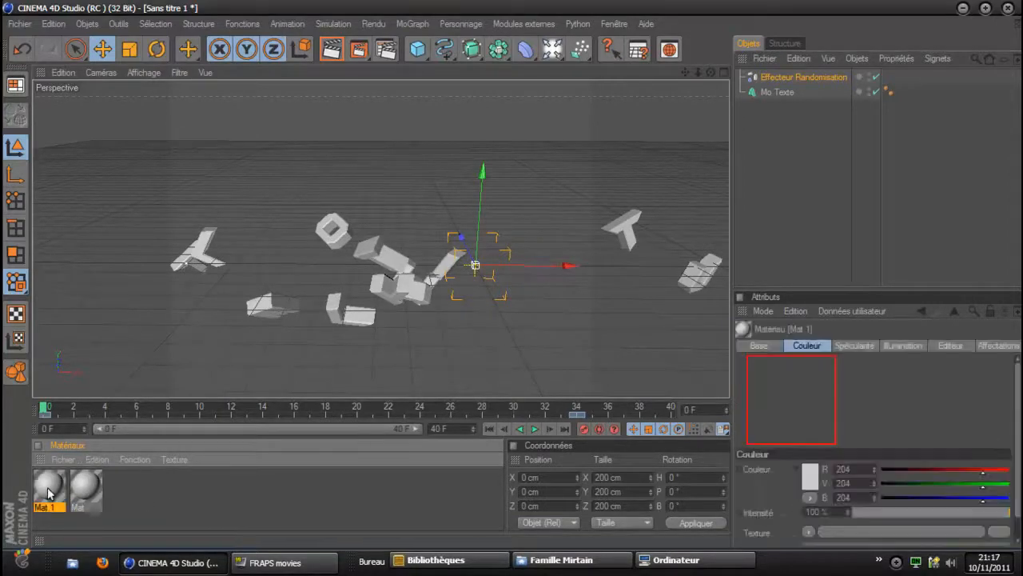
key("Delete")
left_click(47, 486)
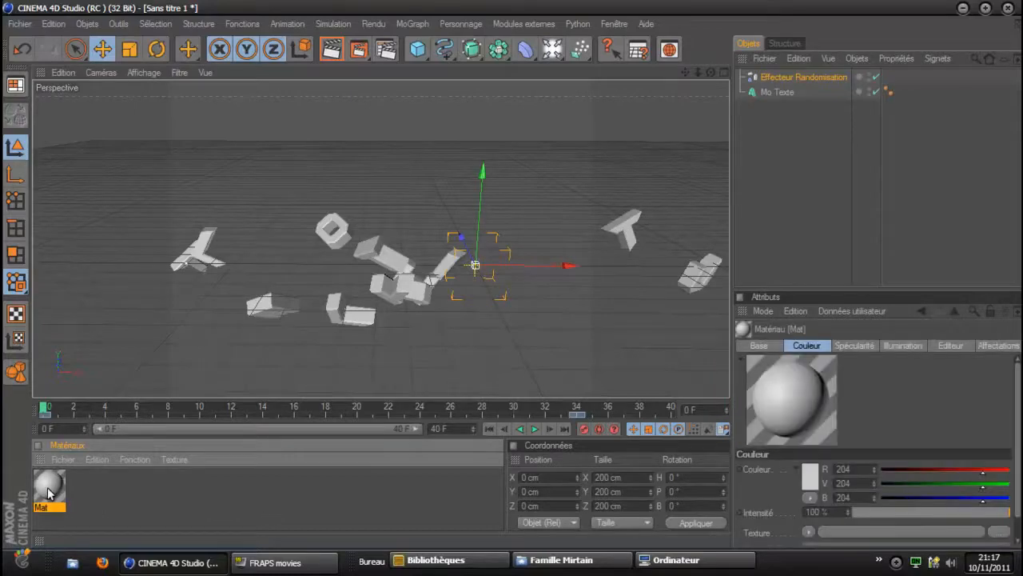
Set the new material's colour to green with RGB values 30, 191, 9.
double_click(48, 488)
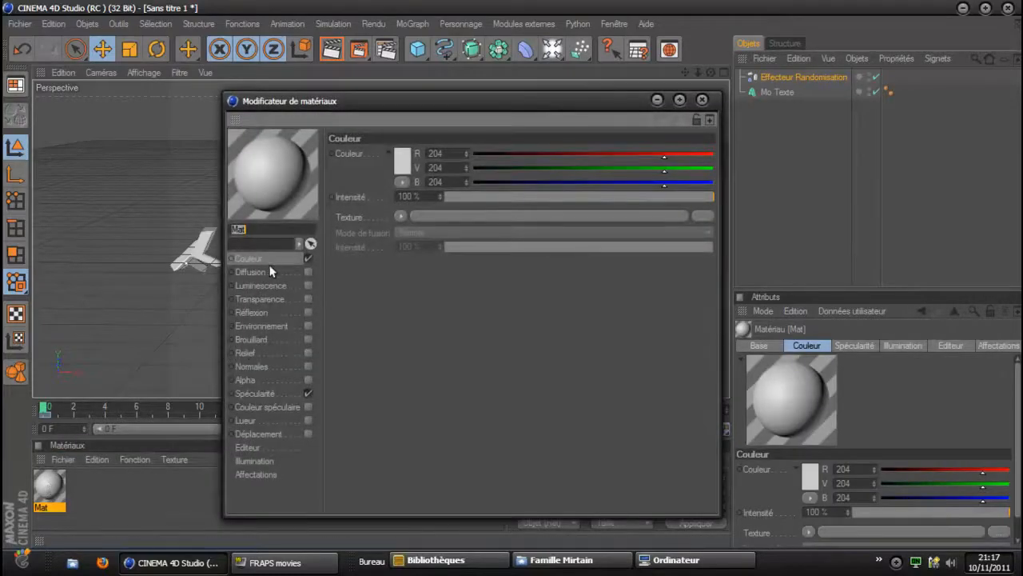
left_click(266, 258)
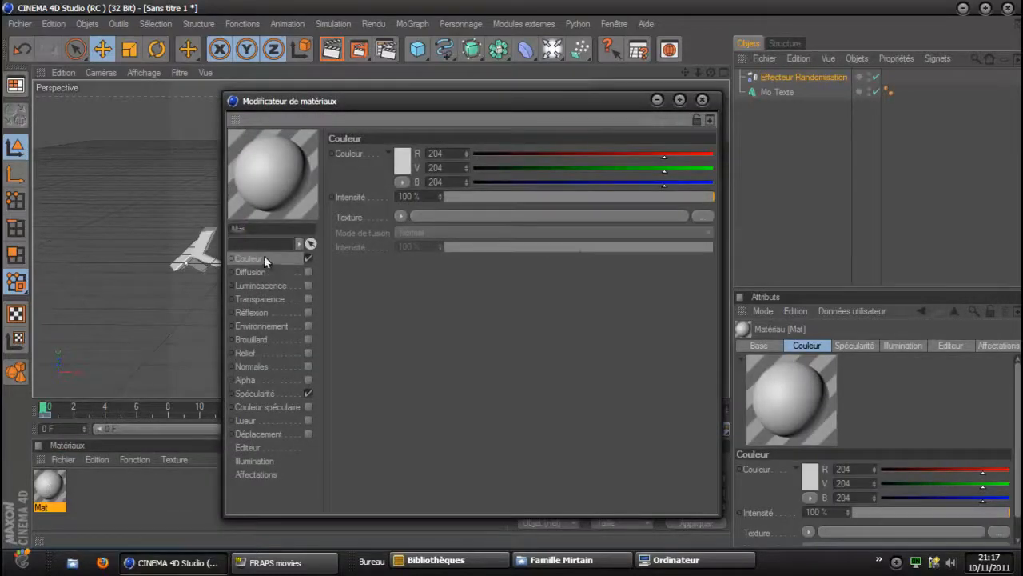
left_click(399, 166)
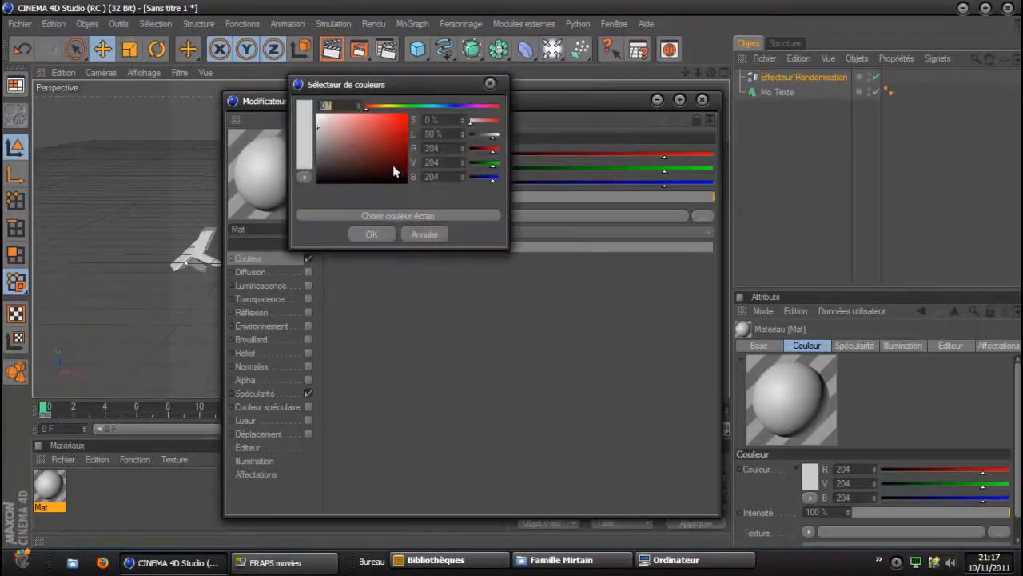
left_click(408, 107)
left_click_drag(390, 163, 405, 135)
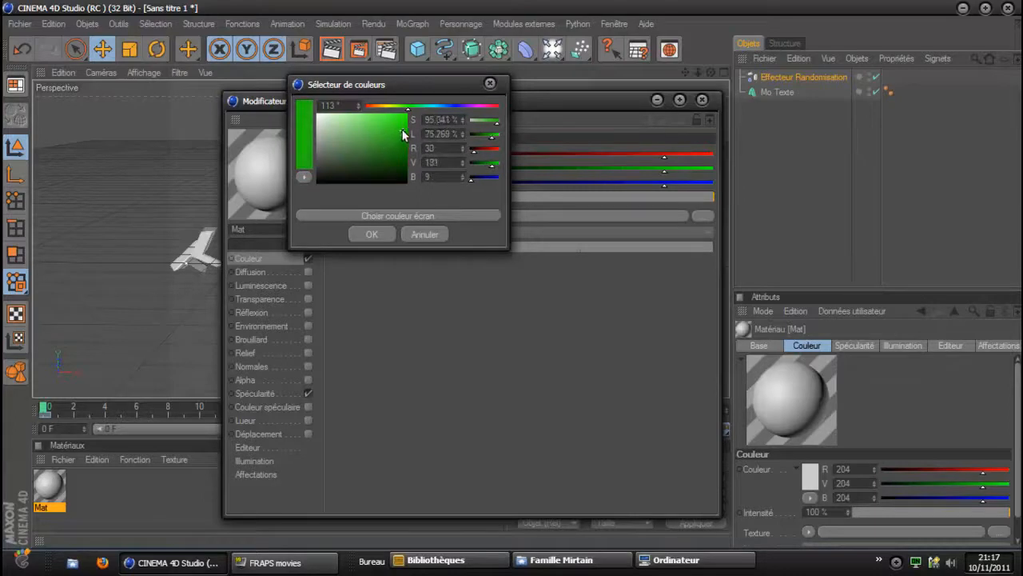
left_click(376, 233)
Enable reflection on the green material and assign a Fresnel shader as the reflection texture.
left_click(264, 312)
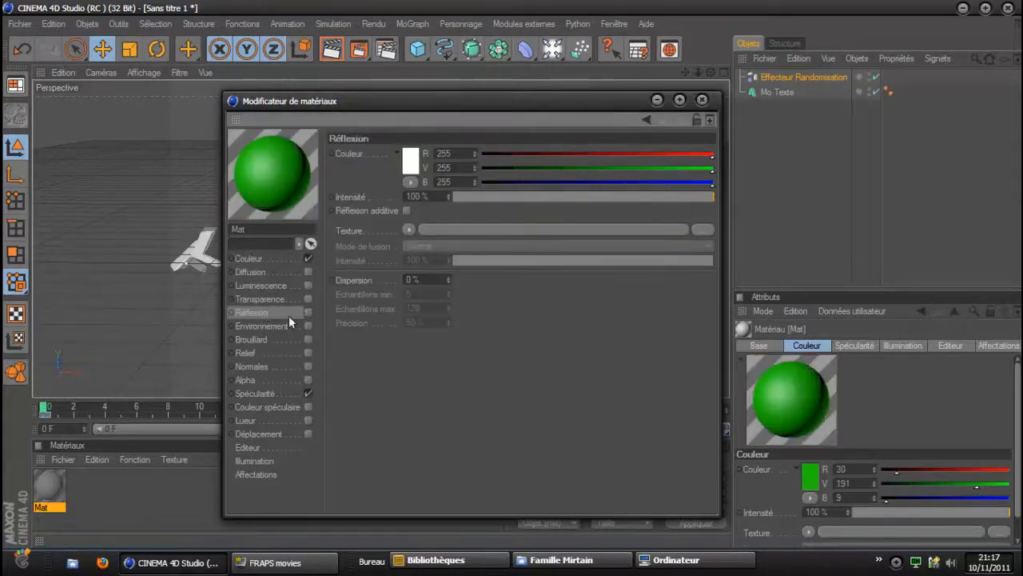
left_click(308, 312)
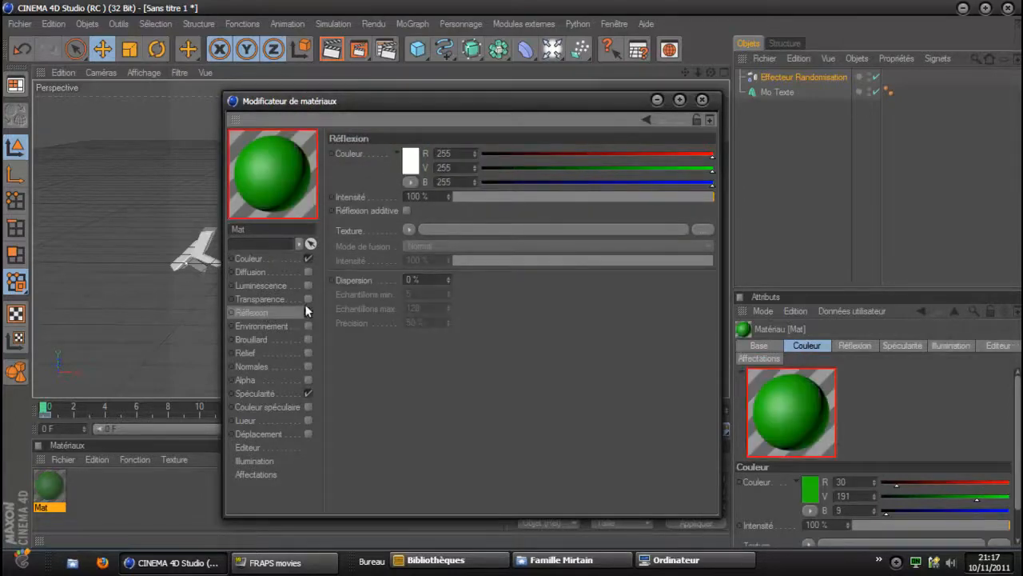
left_click(408, 231)
left_click(427, 388)
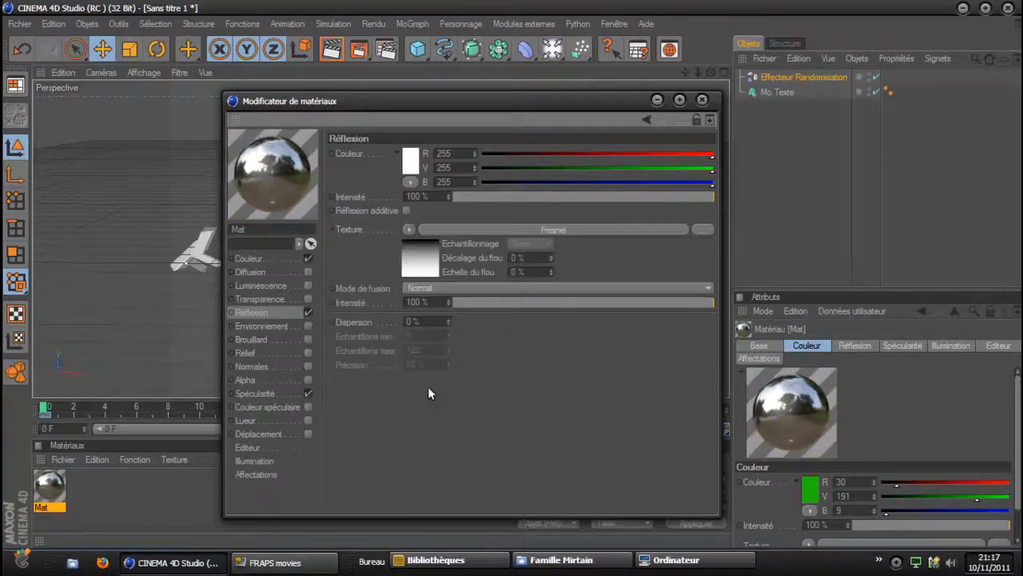
Set the reflection intensity and the Fresnel texture's mix intensity to 51 % each, and close the material editor.
left_click(591, 195)
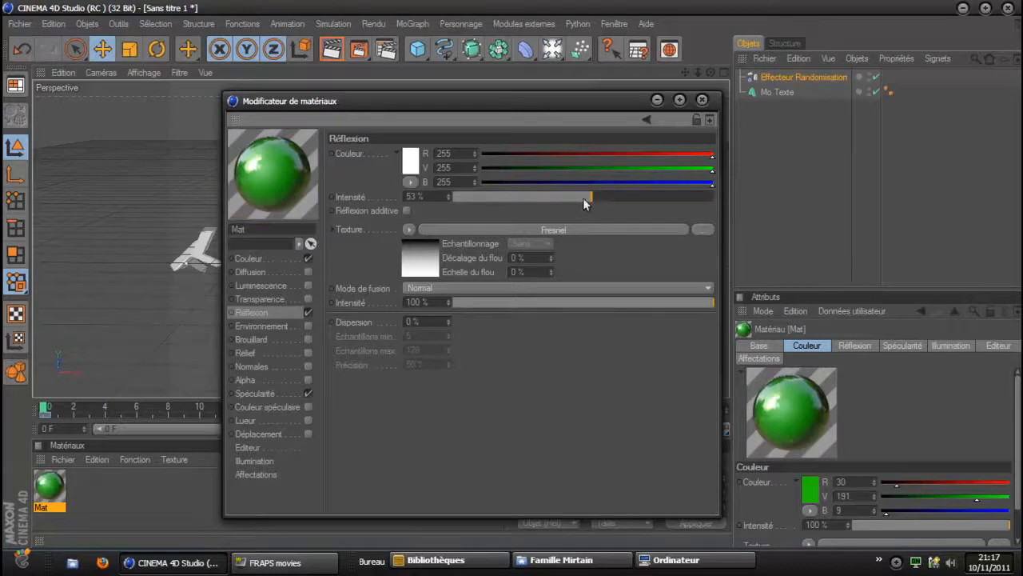
left_click_drag(588, 200, 566, 196)
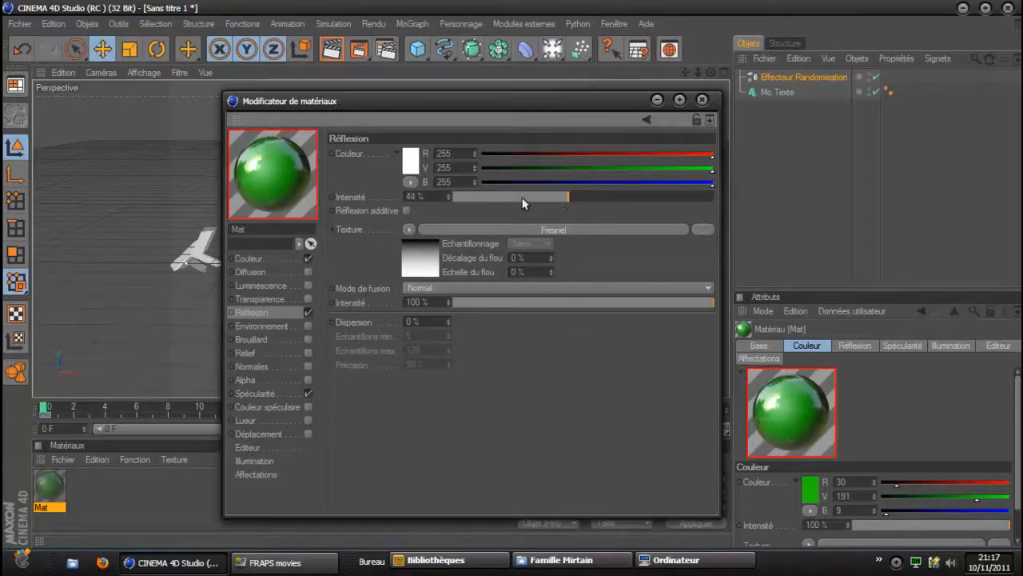
left_click(503, 197)
left_click(588, 200)
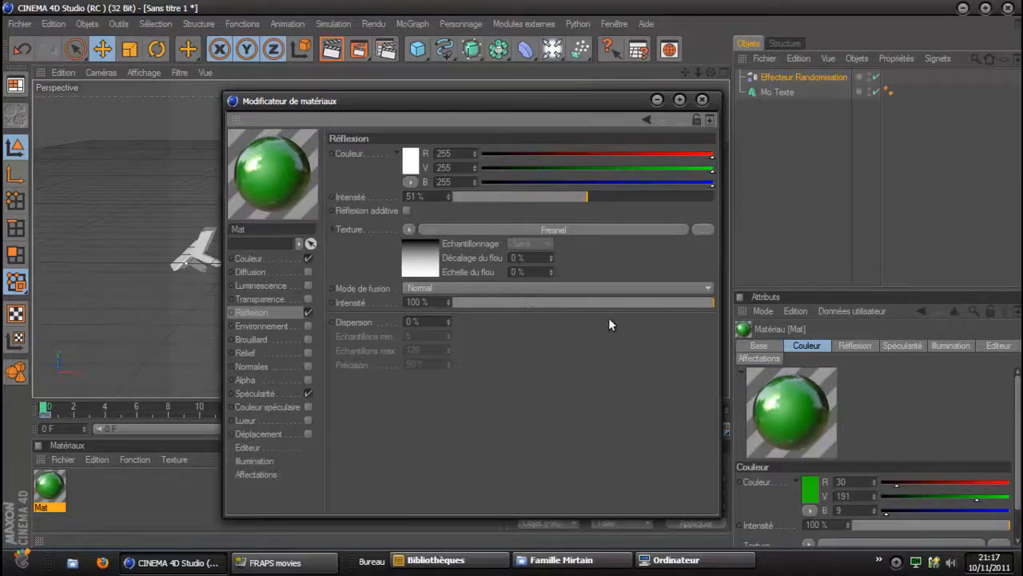
left_click(587, 303)
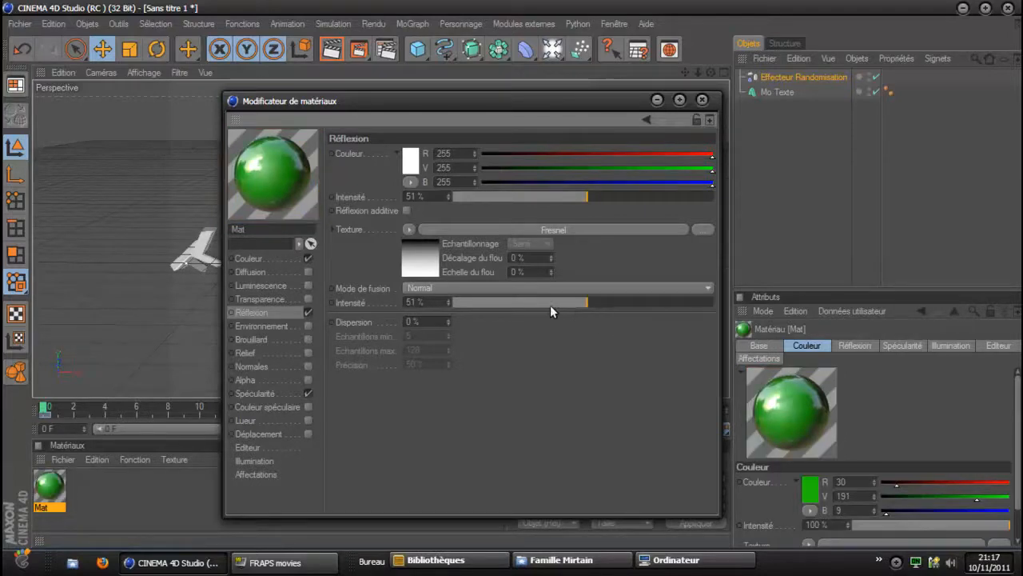
left_click(702, 100)
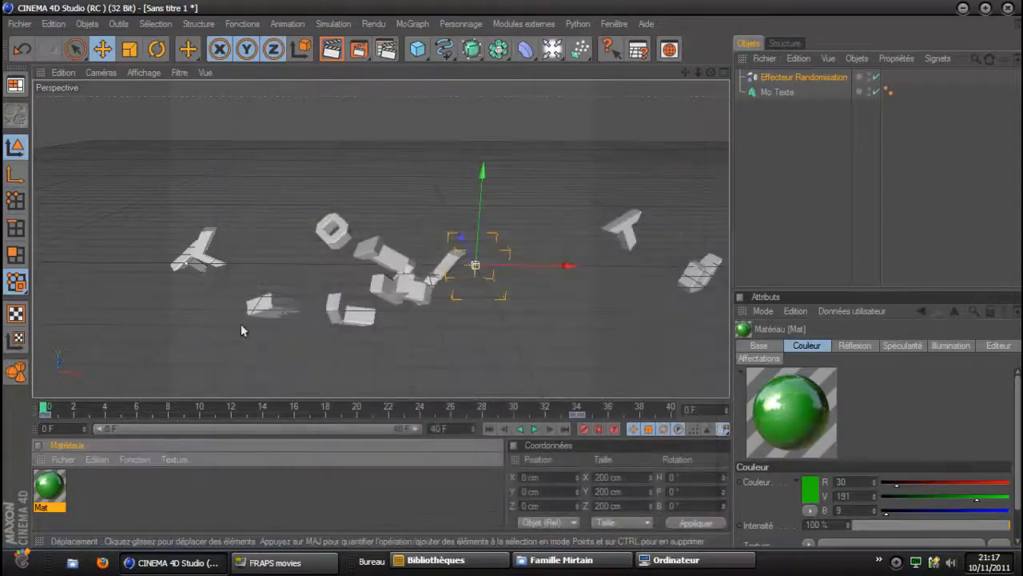
Apply the green reflective material to the Mo Texte object.
left_click_drag(42, 487, 770, 94)
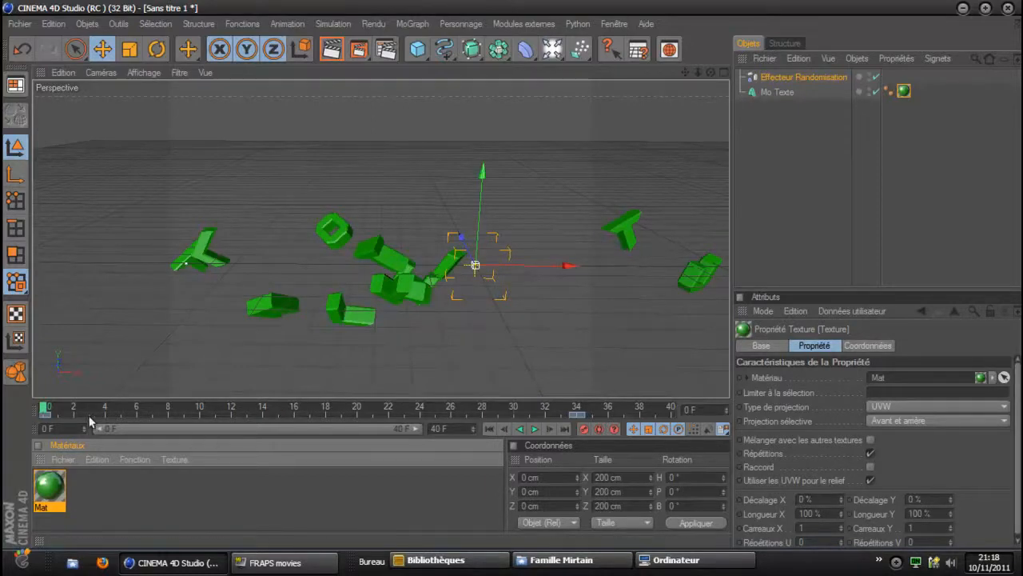
left_click(831, 192)
left_click(803, 77)
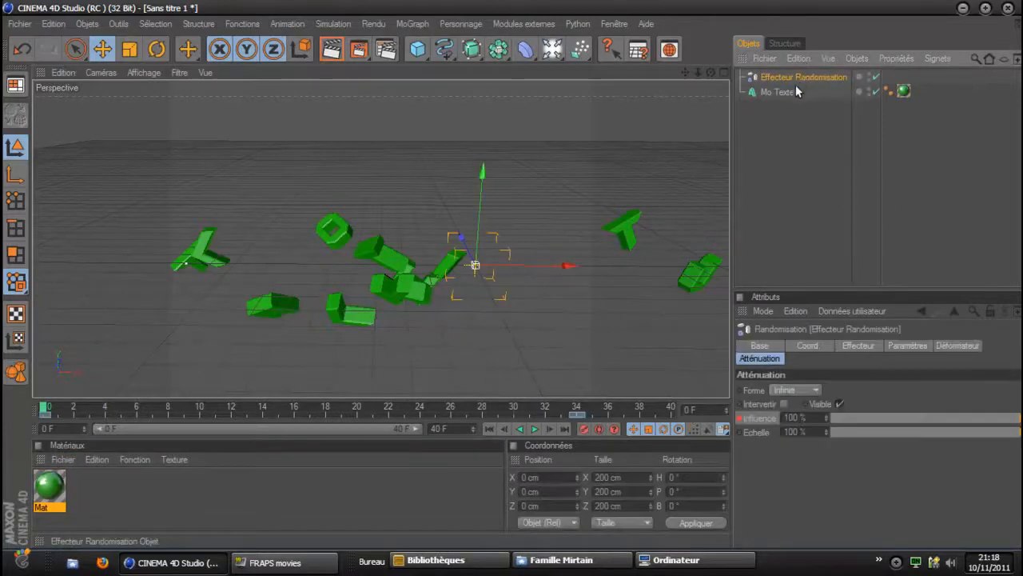
left_click(789, 91)
left_click(795, 77)
left_click(779, 152)
left_click(402, 22)
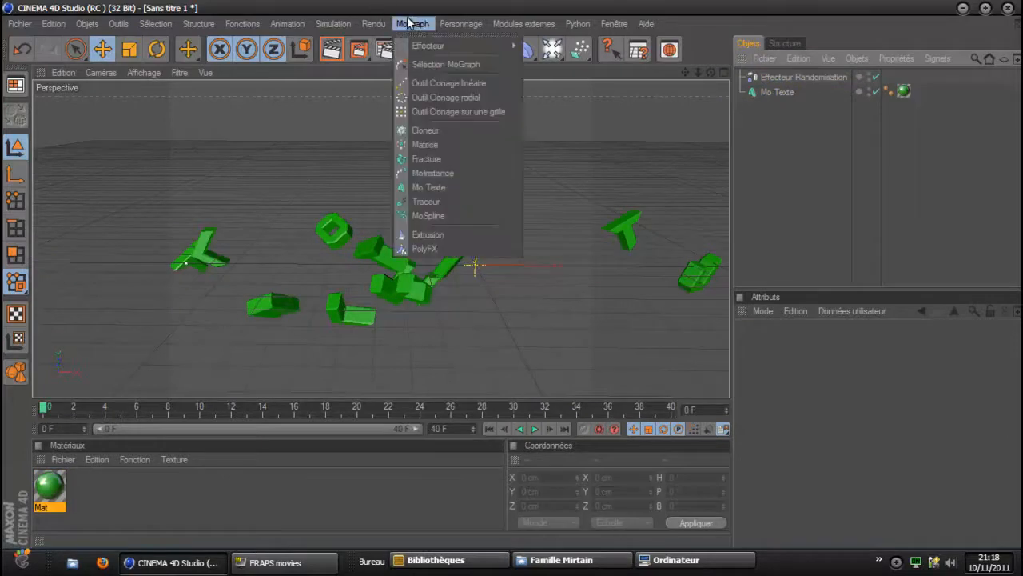
mouse_move(418, 50)
left_click(475, 6)
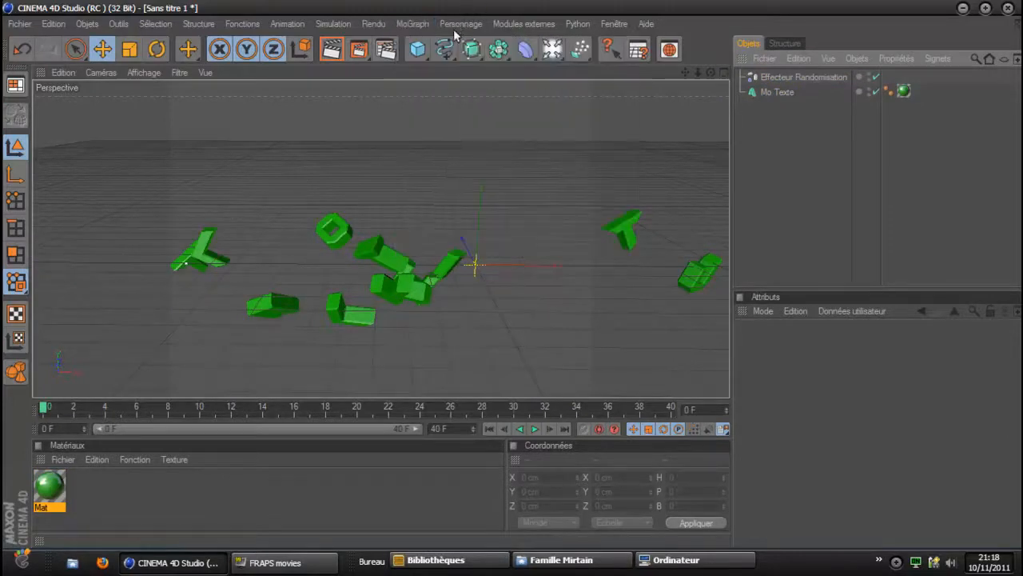
left_click(418, 50)
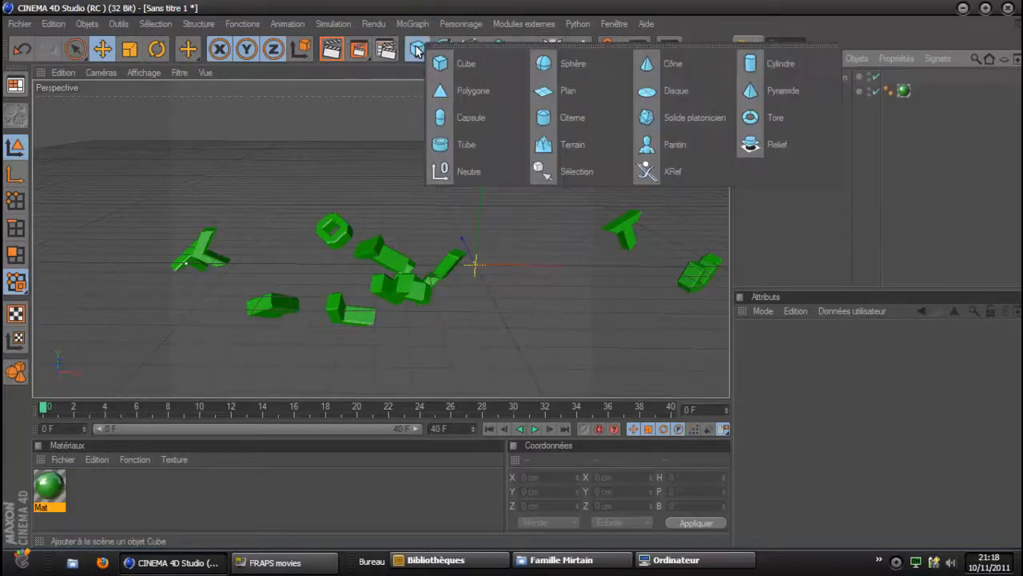
left_click(427, 6)
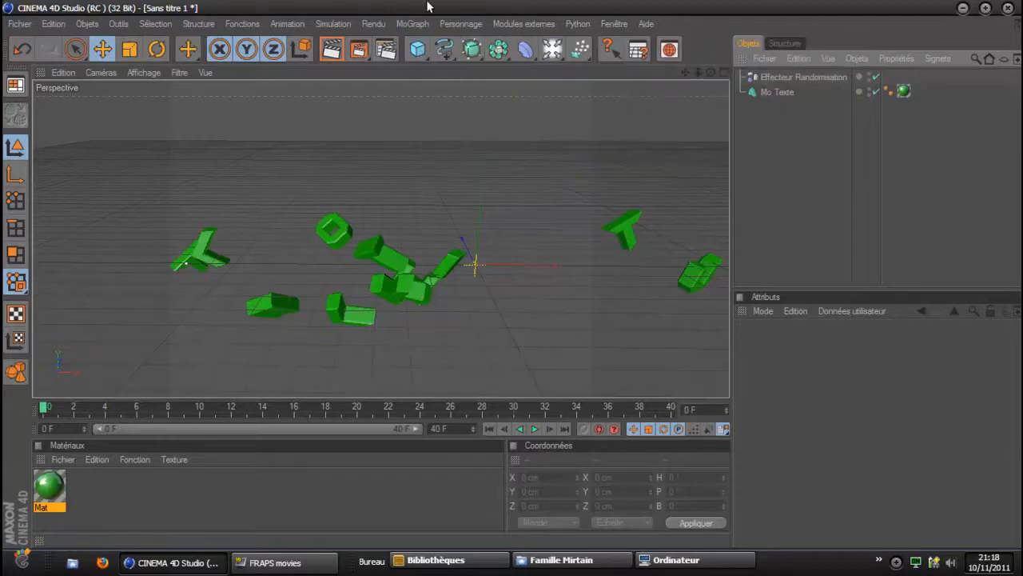
Add a cube and move it above the scattered letters, to about X -699 cm and Y 340 cm.
left_click(417, 49)
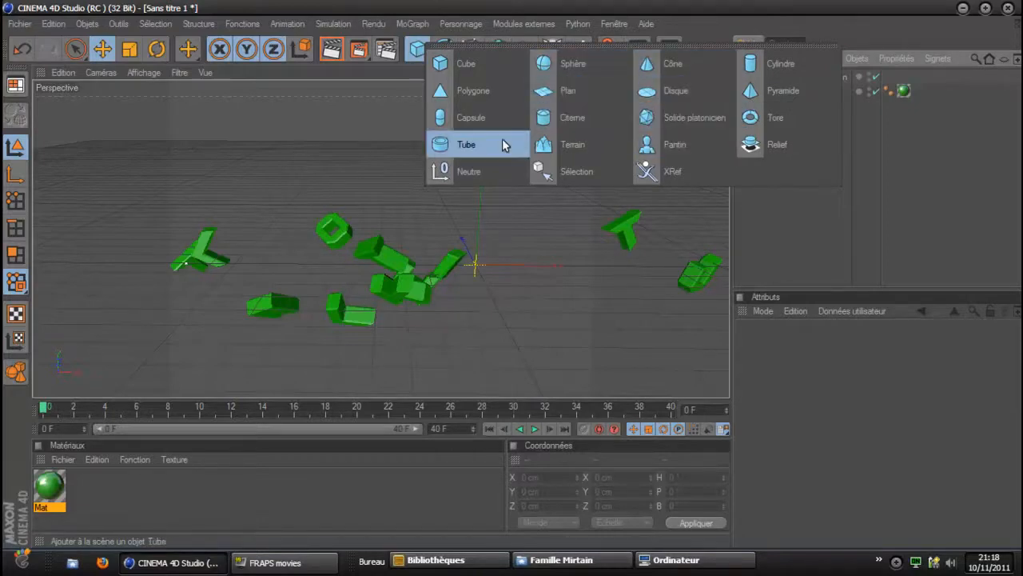
left_click(467, 66)
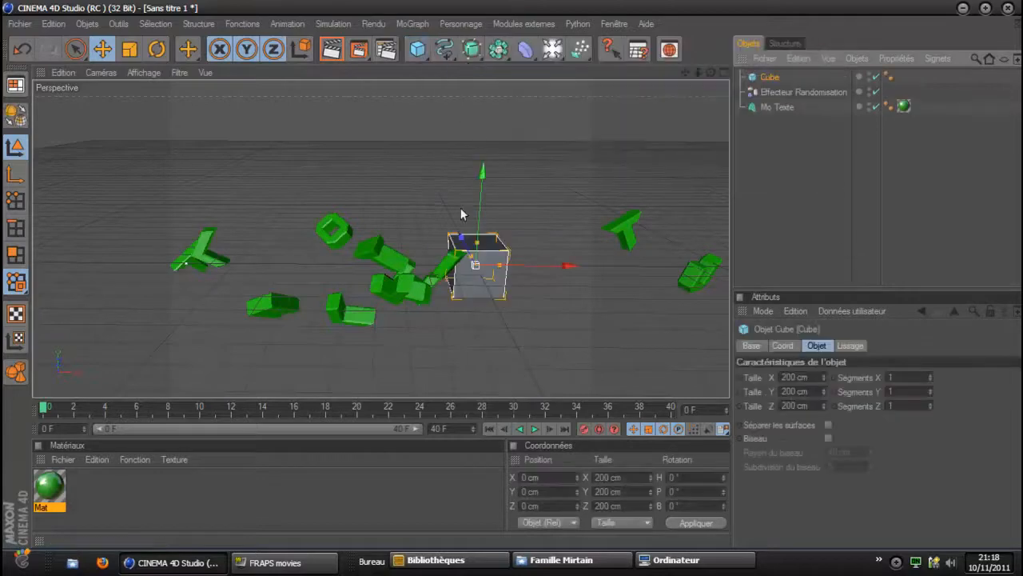
left_click_drag(474, 221, 477, 151)
left_click_drag(565, 185, 384, 183)
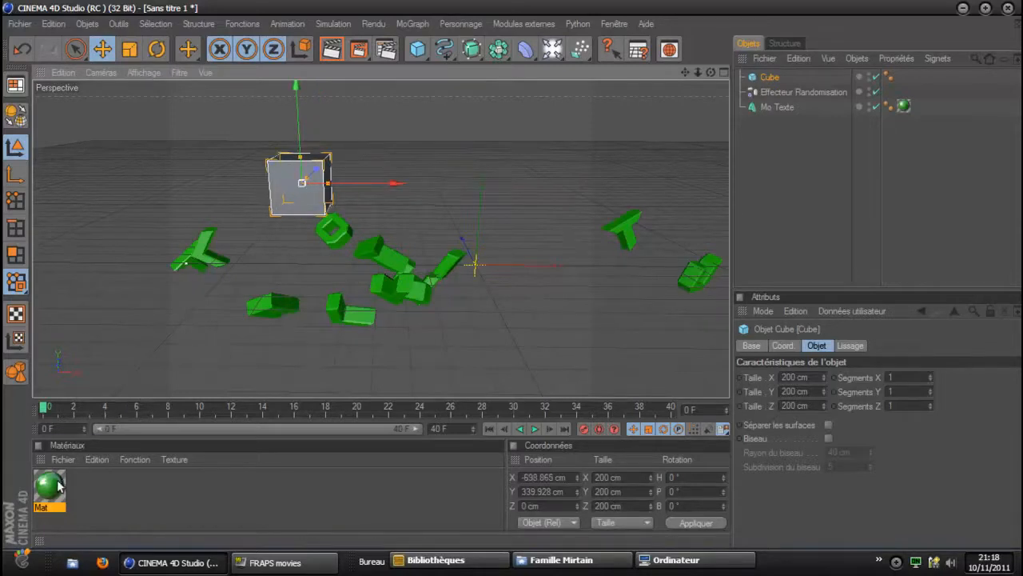
Apply the green reflective material to the cube and reduce its Y size to about 182 cm.
left_click_drag(58, 483, 606, 236)
left_click_drag(773, 95, 769, 75)
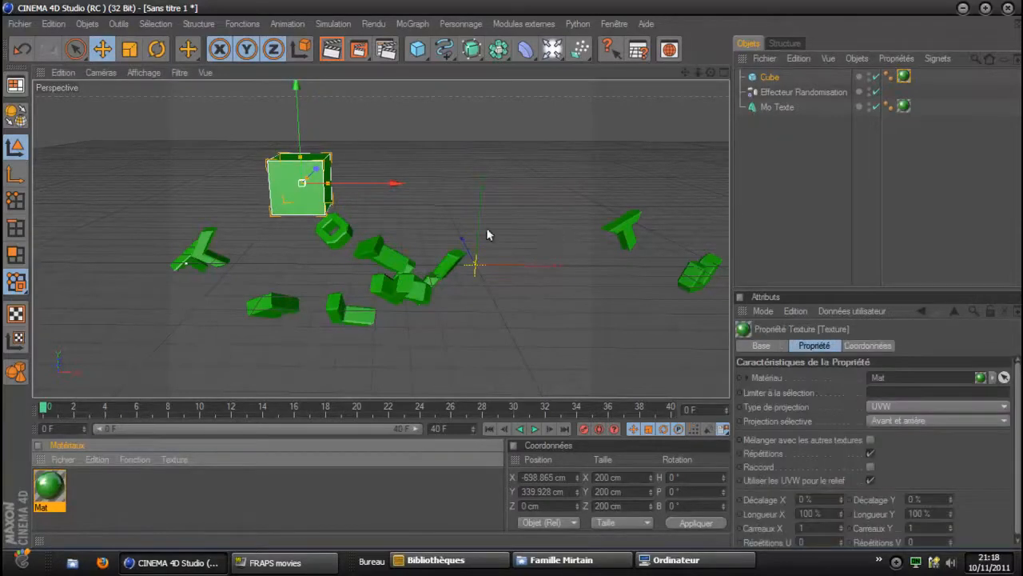
left_click(269, 258)
left_click(295, 180)
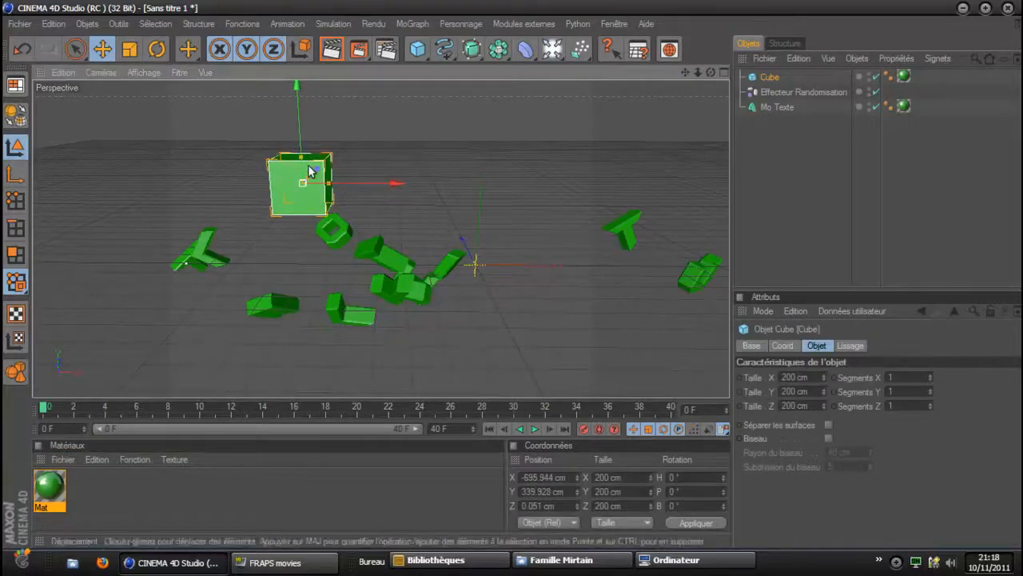
left_click_drag(301, 158, 300, 126)
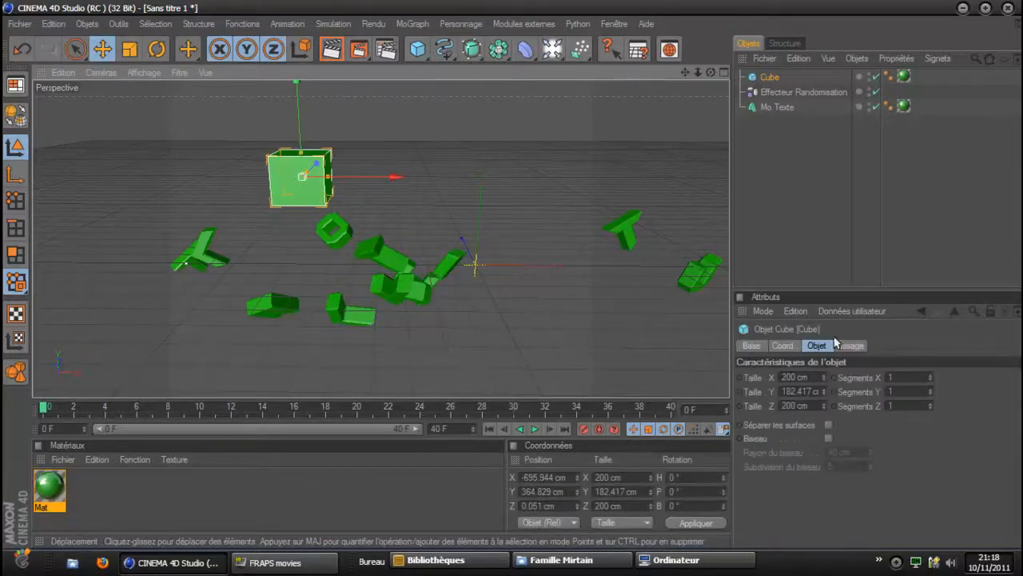
Keyframe the cube's X size at 200 cm on frame 0.
left_click(789, 345)
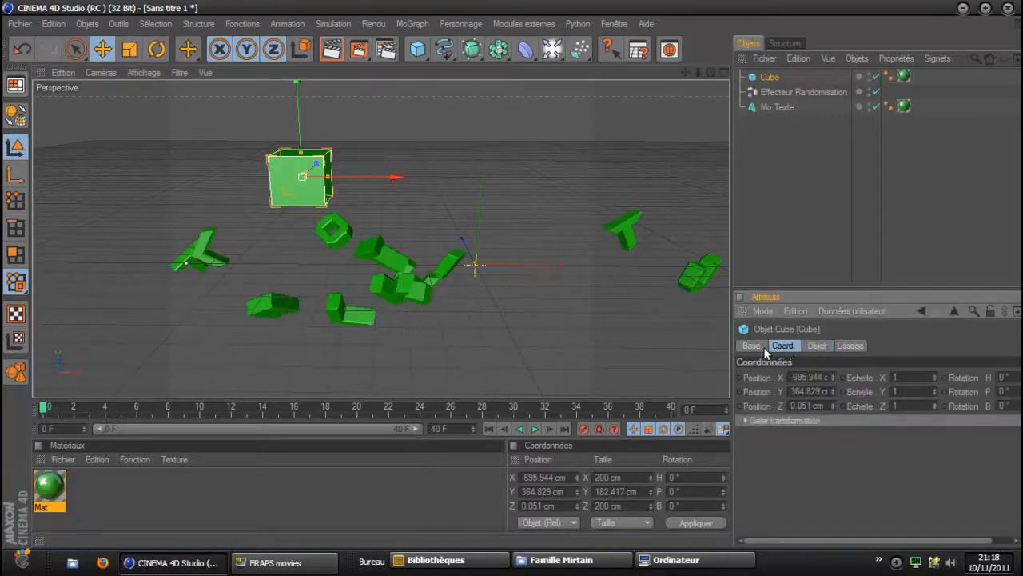
left_click(764, 345)
left_click(816, 345)
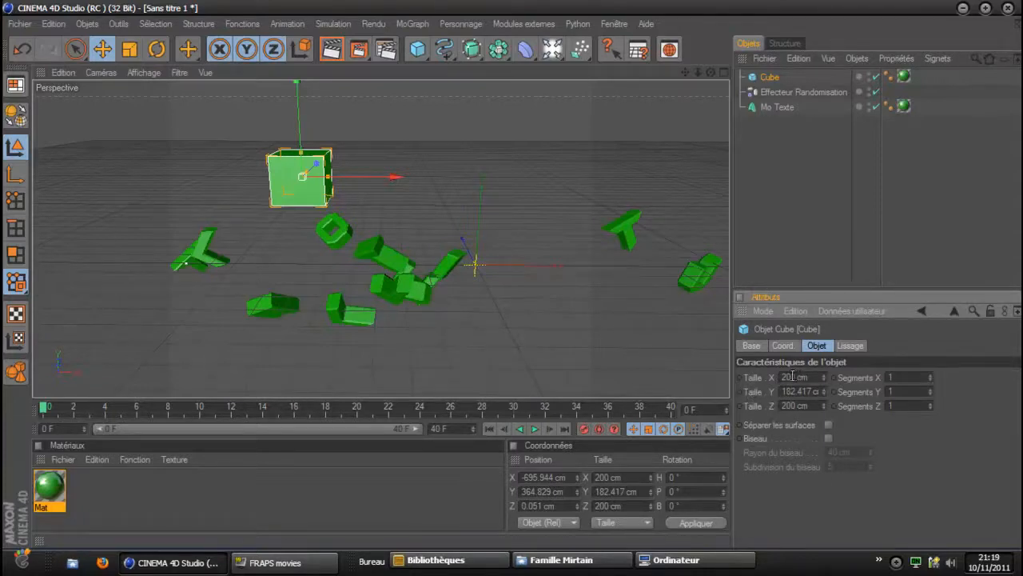
left_click(823, 379)
left_click_drag(823, 379, 823, 379)
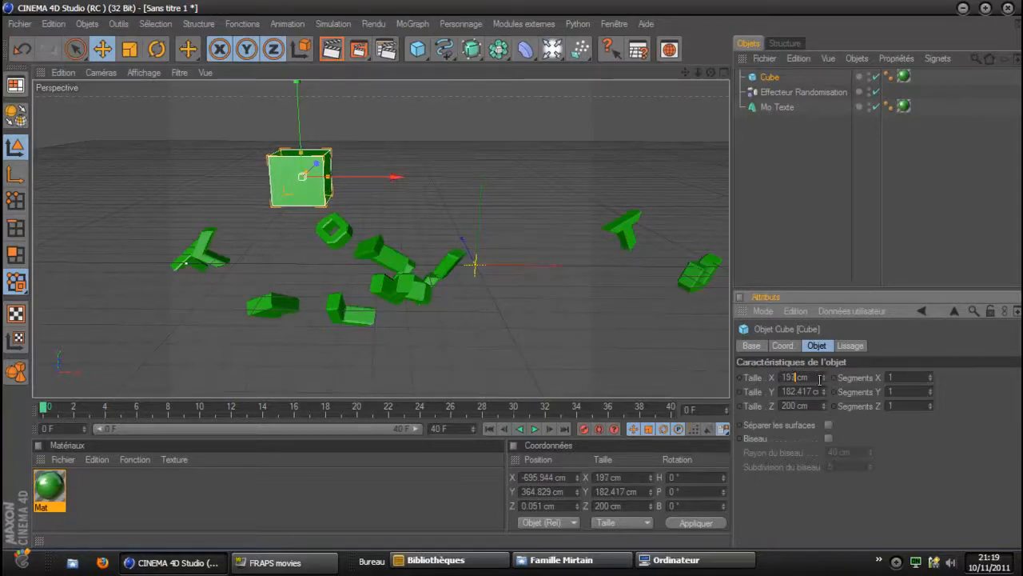
left_click(784, 376)
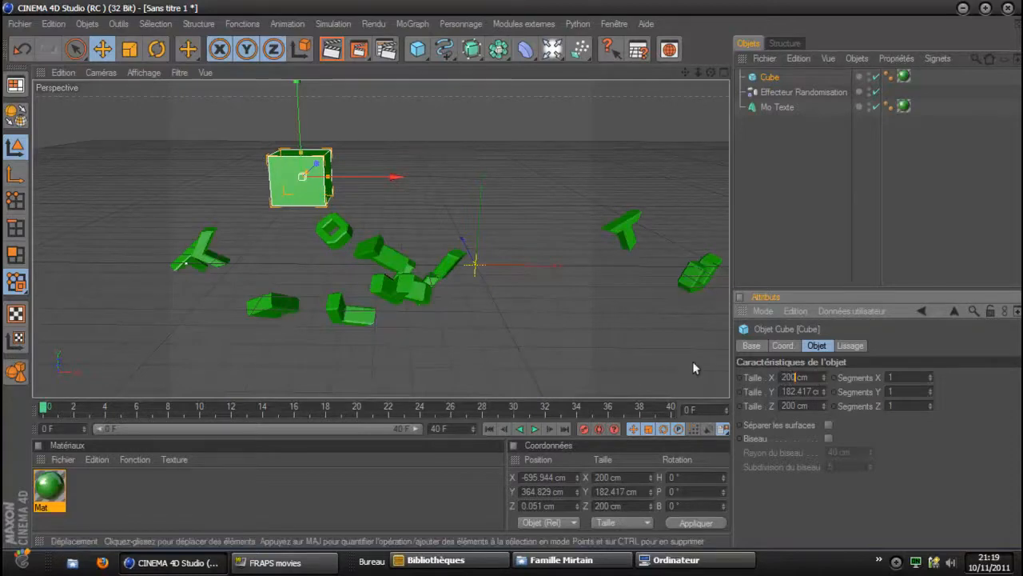
left_click(740, 377, "ctrl")
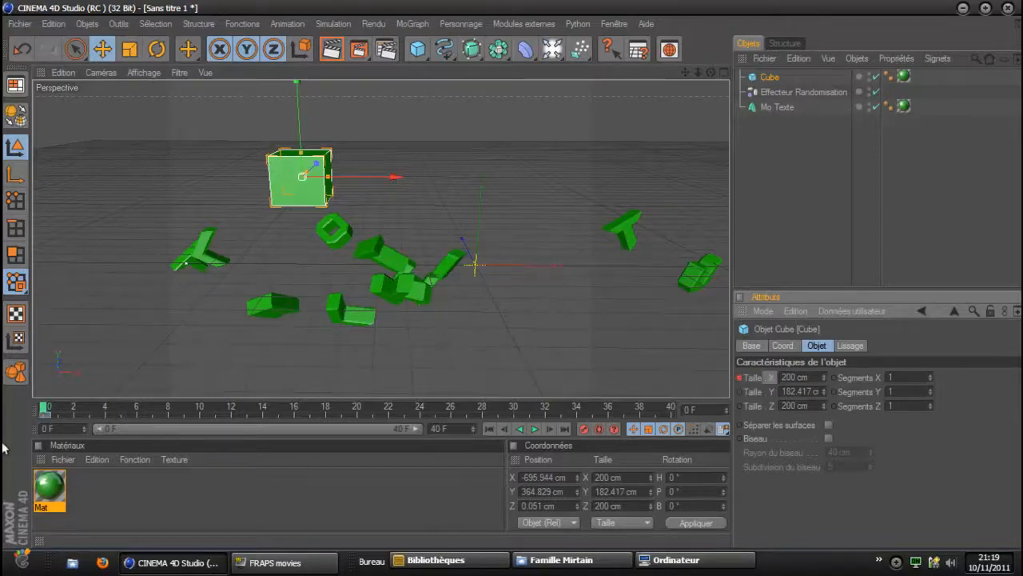
Set the cube's X size to 50 cm and keyframe it on frames 22 and 23.
left_click_drag(42, 408, 578, 406)
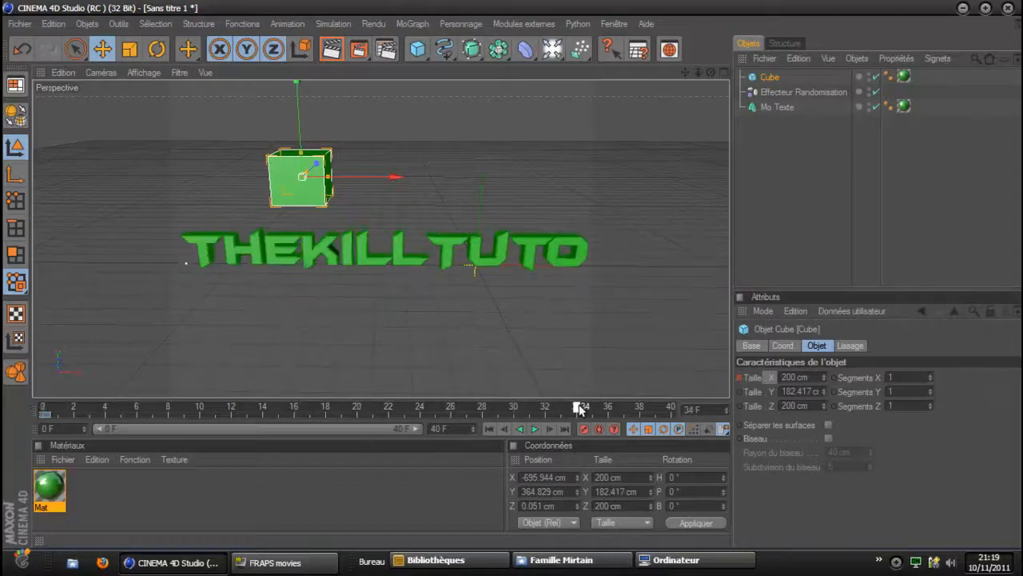
key("Up")
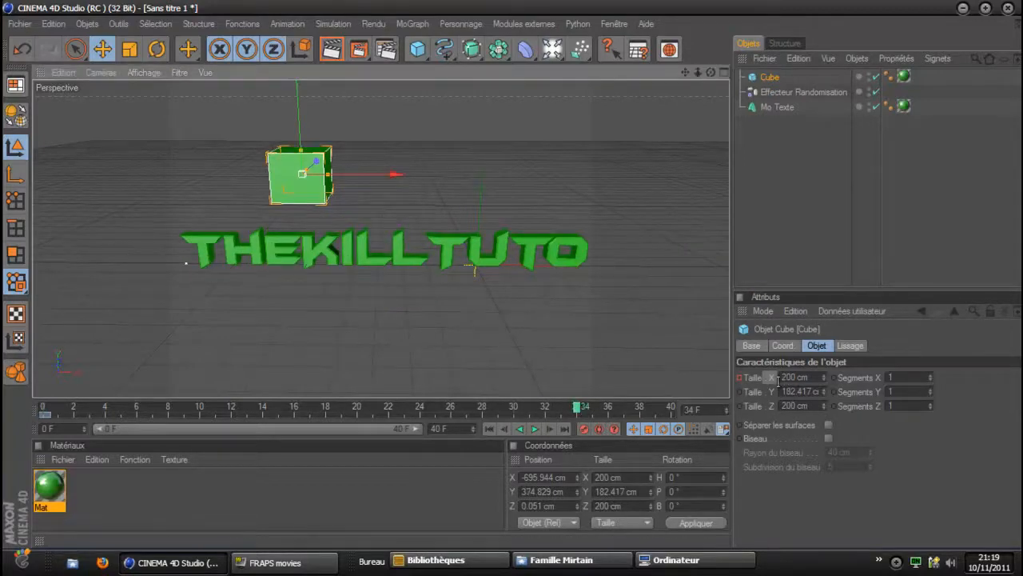
left_click_drag(579, 410, 389, 408)
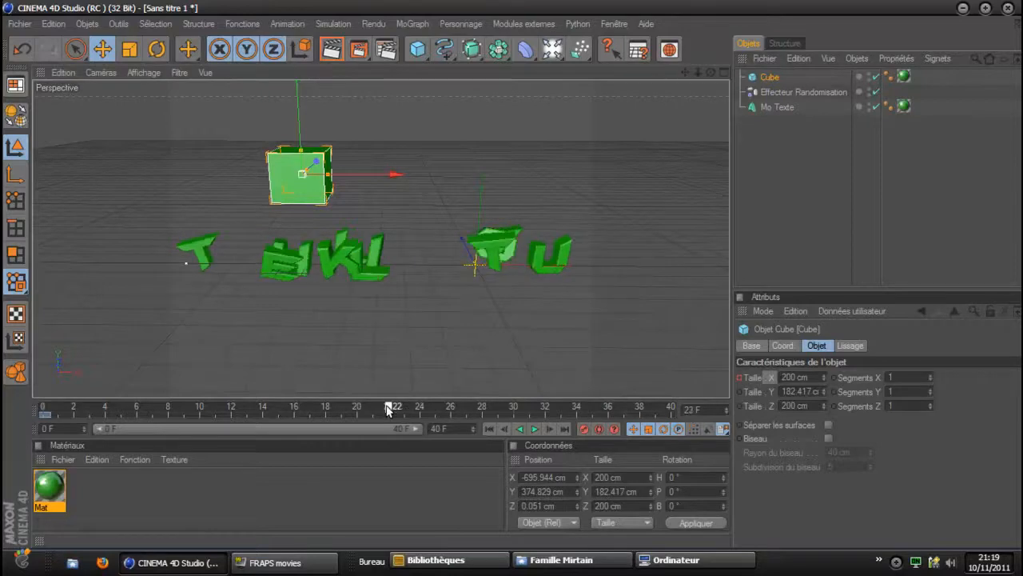
left_click(789, 376)
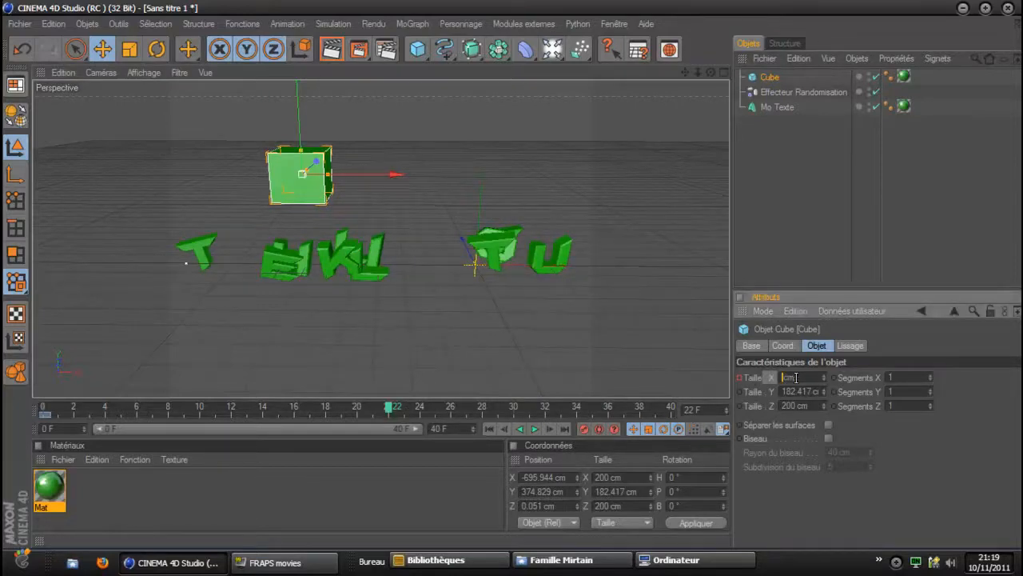
type("50")
left_click(739, 376)
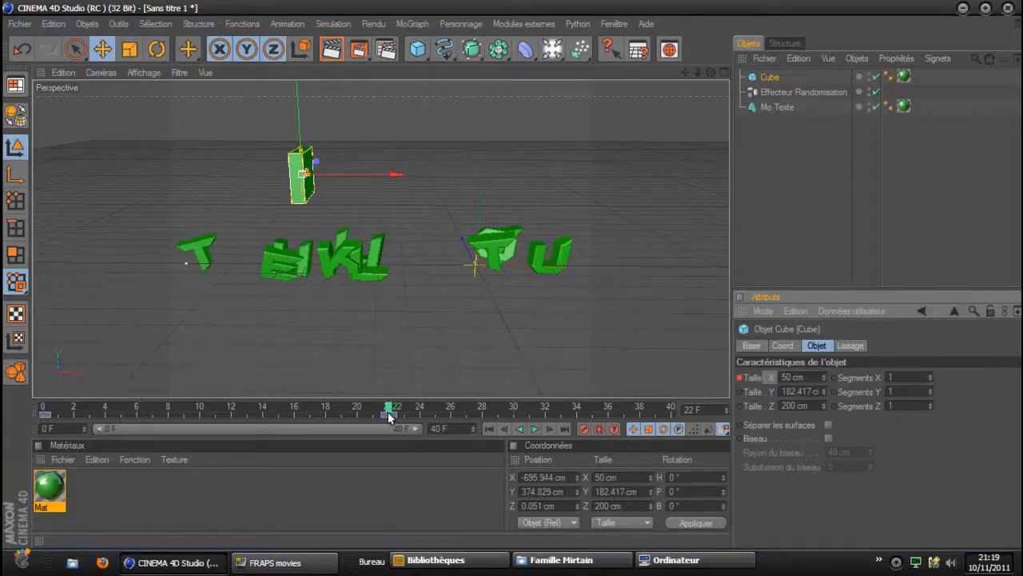
left_click_drag(391, 412, 402, 411)
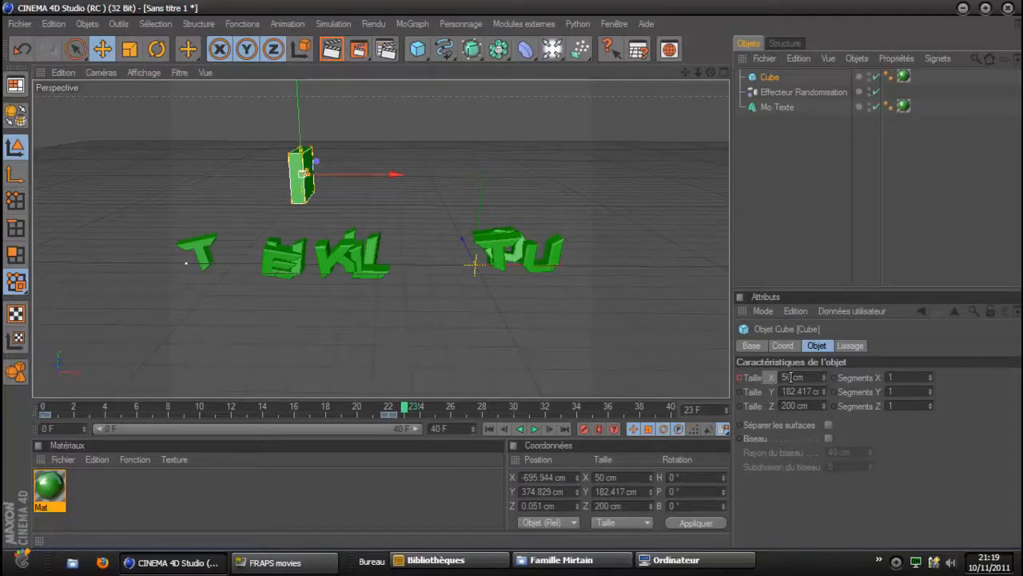
left_click(738, 376)
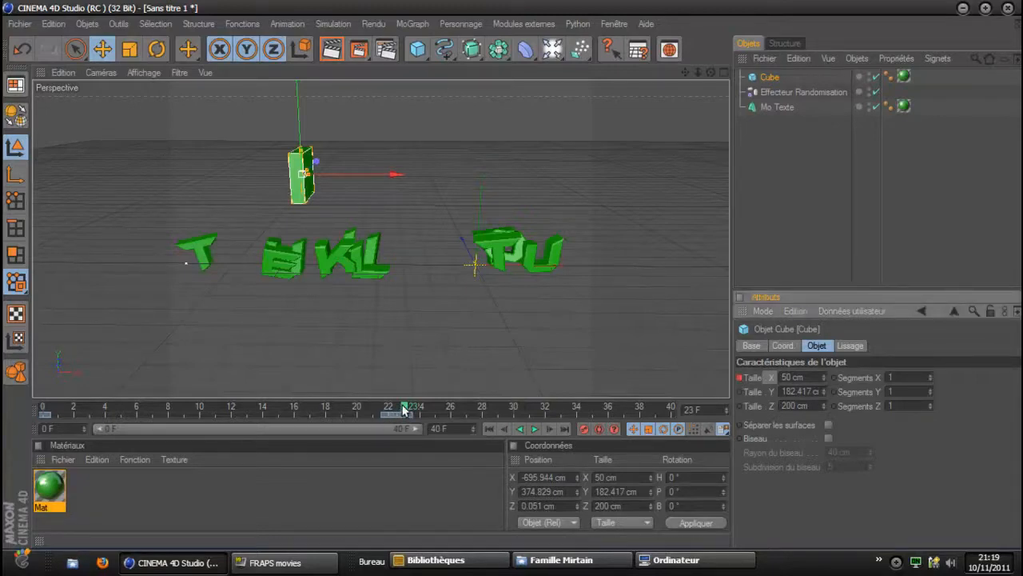
Set the cube's X size back to 200 cm and keyframe it on frame 40.
left_click_drag(405, 410, 671, 408)
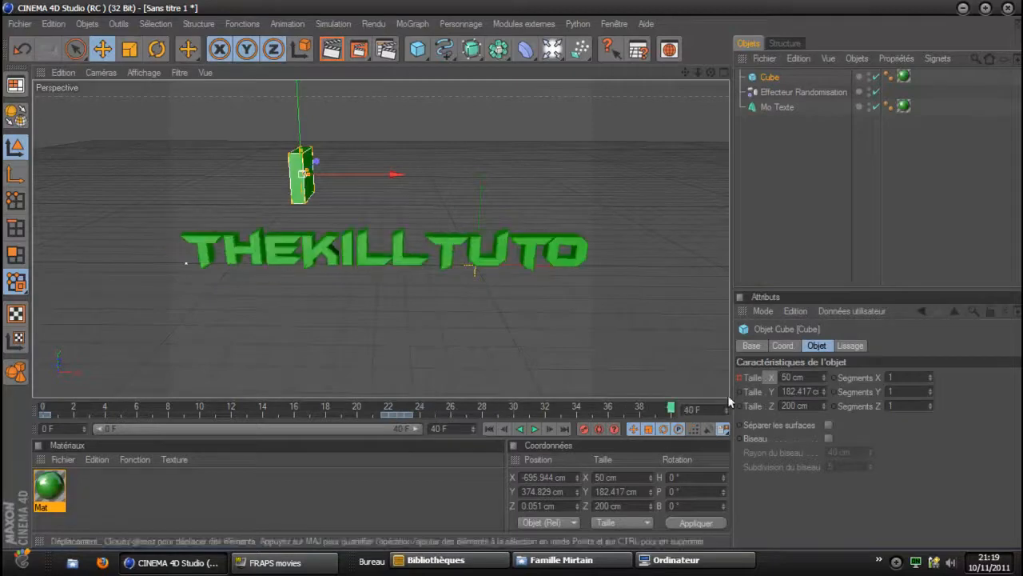
left_click(793, 377)
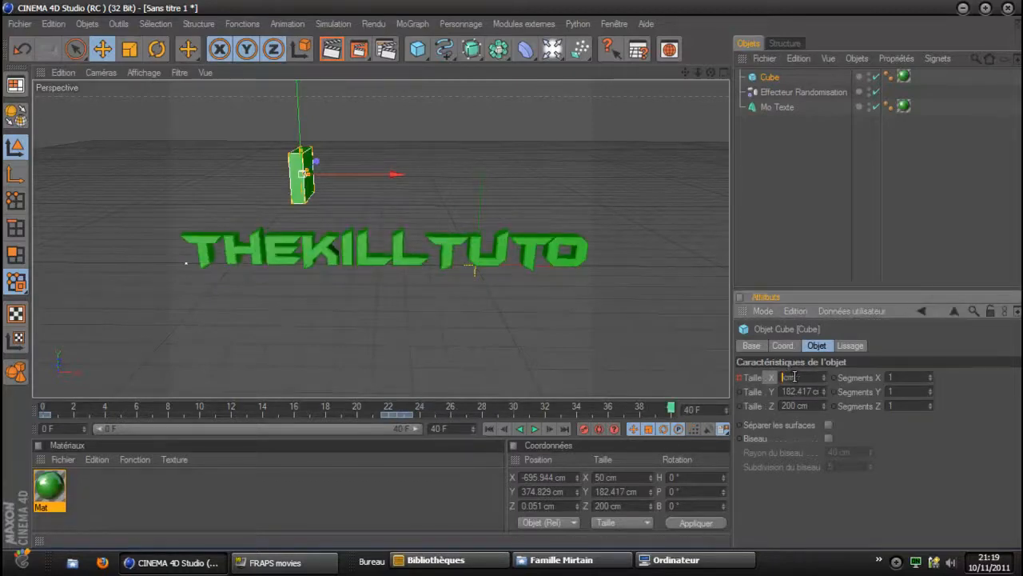
type("200")
left_click(739, 377, "ctrl")
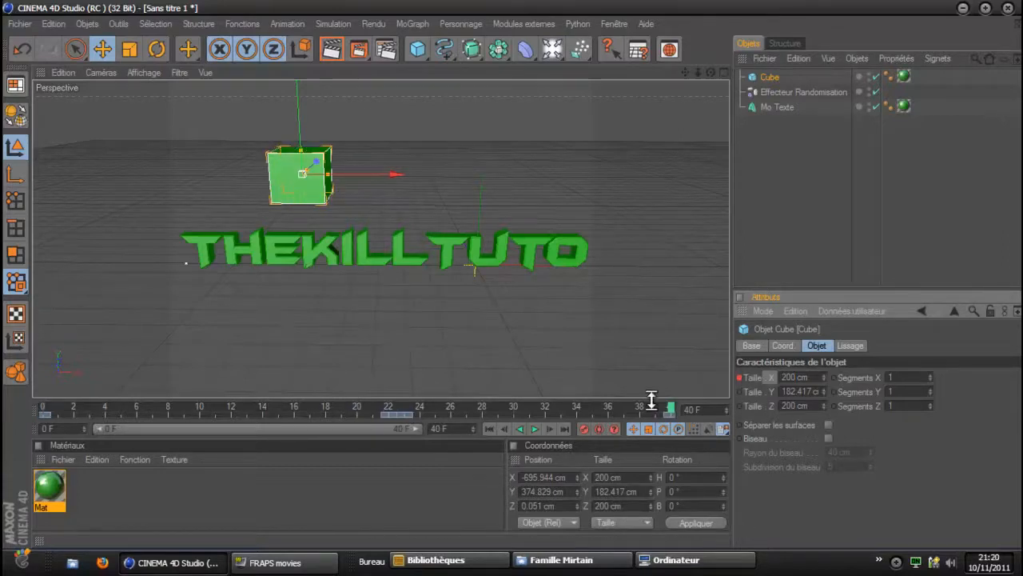
Play the animation from frame 0 to preview the cube's changing width, and return to frame 0.
left_click_drag(669, 408, 3, 415)
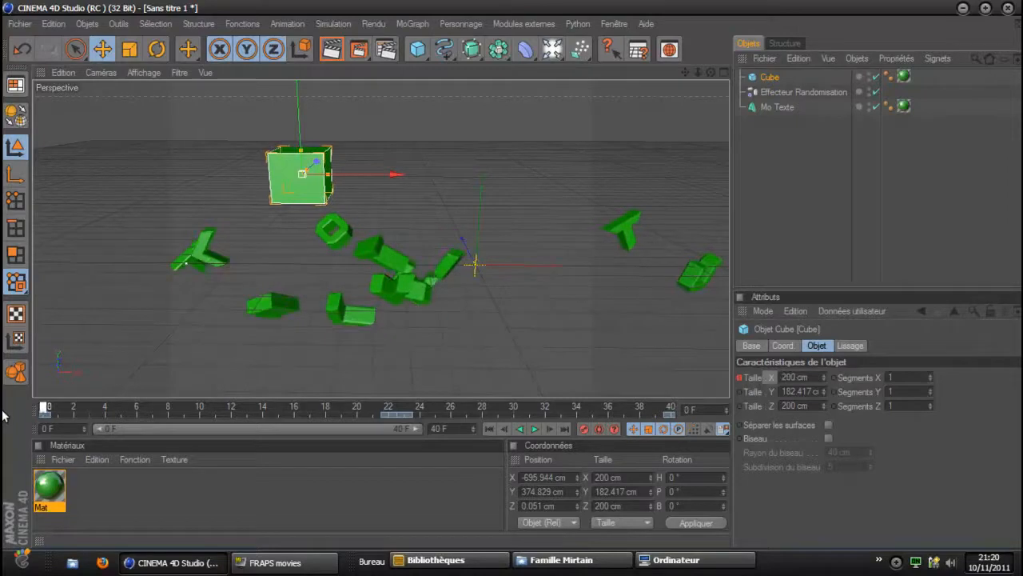
left_click(535, 429)
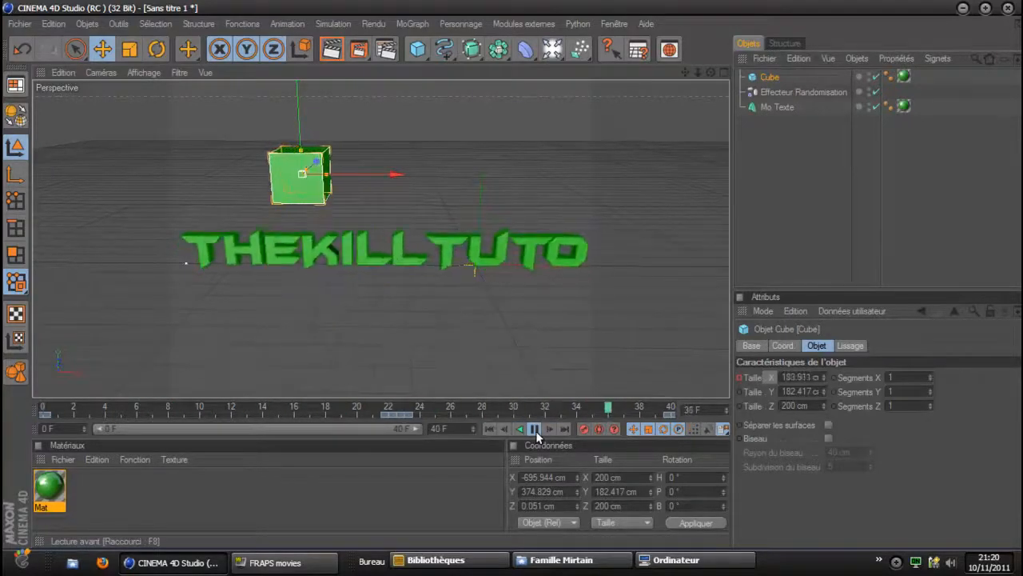
left_click(536, 429)
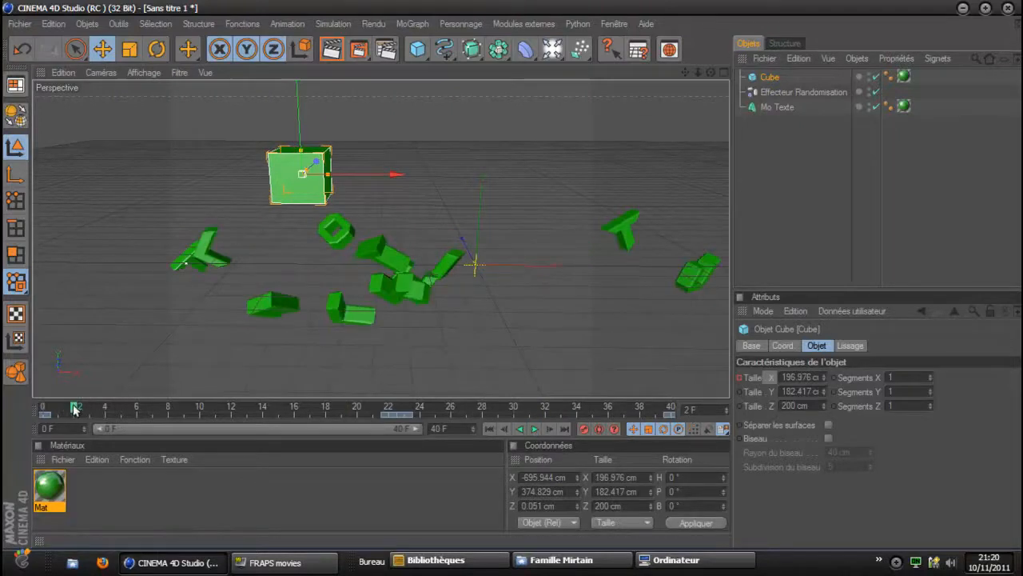
left_click_drag(75, 408, 29, 411)
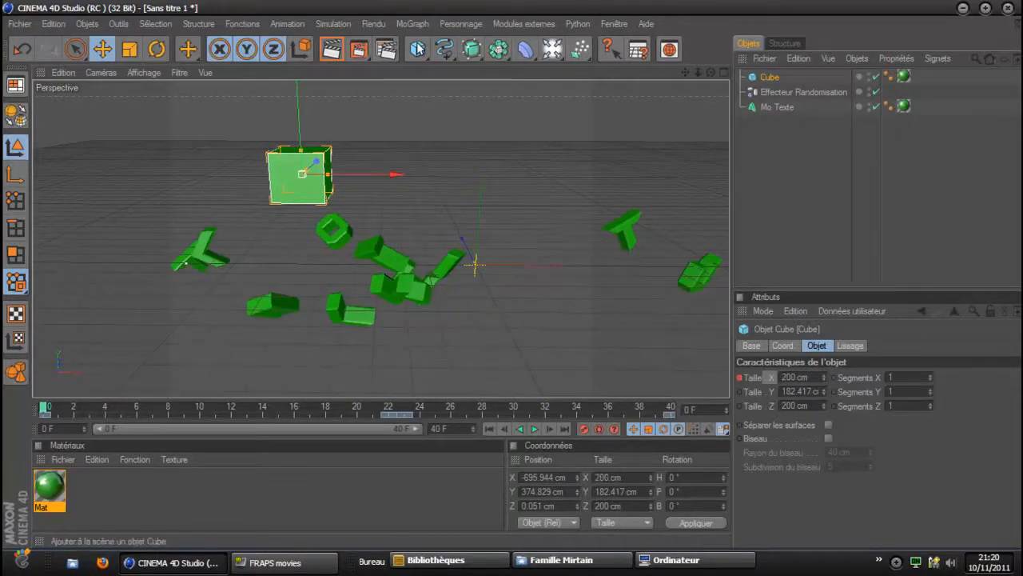
Add a capsule, raise it to about Y 448 cm, and apply the green reflective material to it.
left_click(418, 50)
left_click(502, 117)
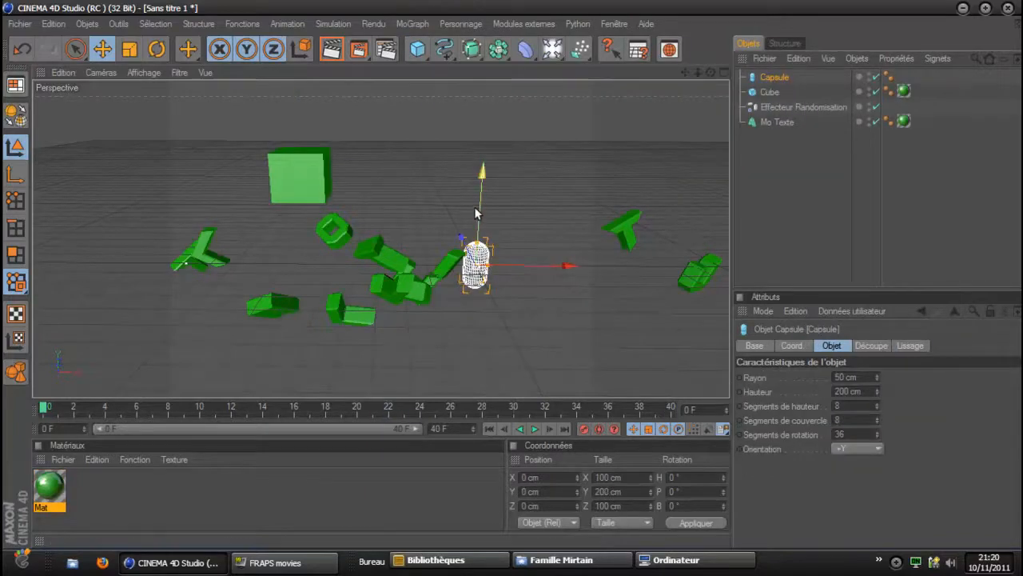
left_click_drag(477, 209, 480, 99)
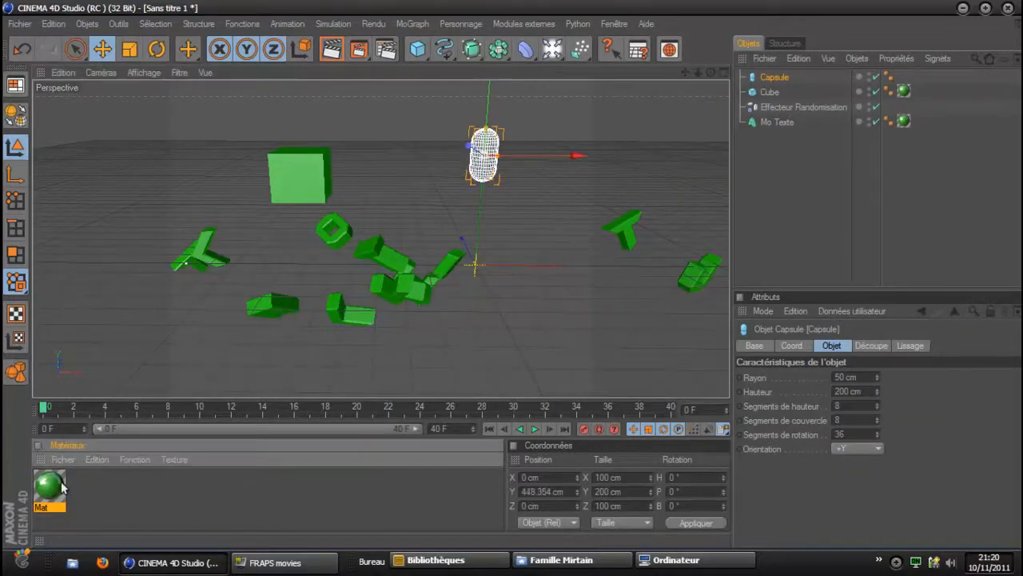
left_click_drag(766, 80, 767, 80)
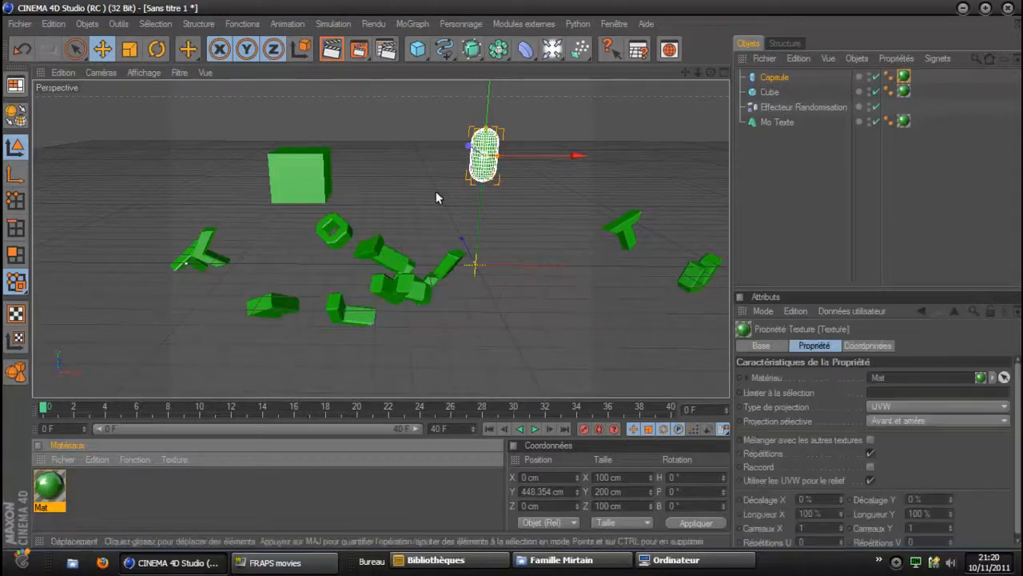
left_click(550, 237)
left_click(488, 158)
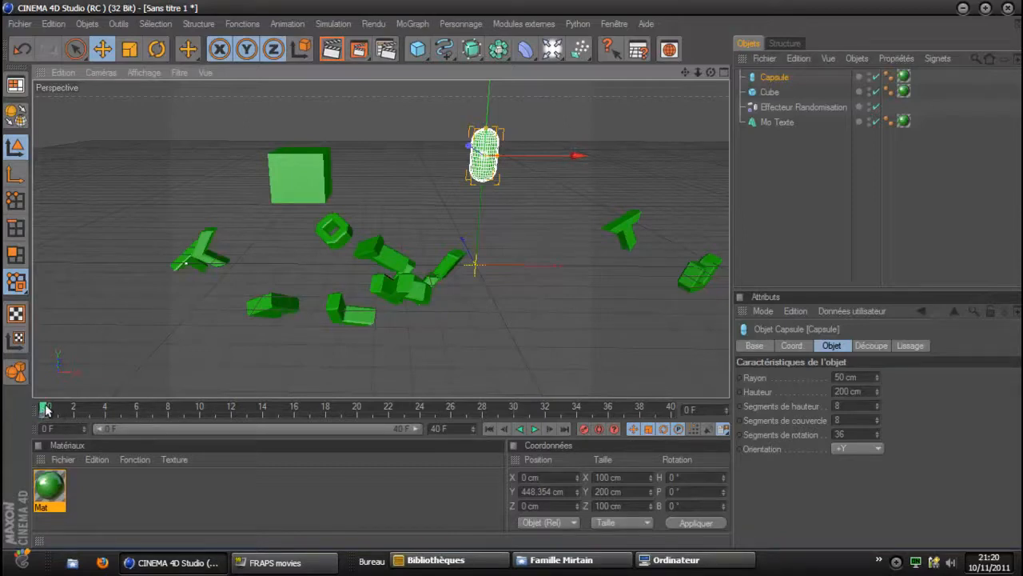
Scrub the animation from frame 0 to frame 40 to check the letters assembling below the cube and capsule.
left_click_drag(45, 410, 723, 381)
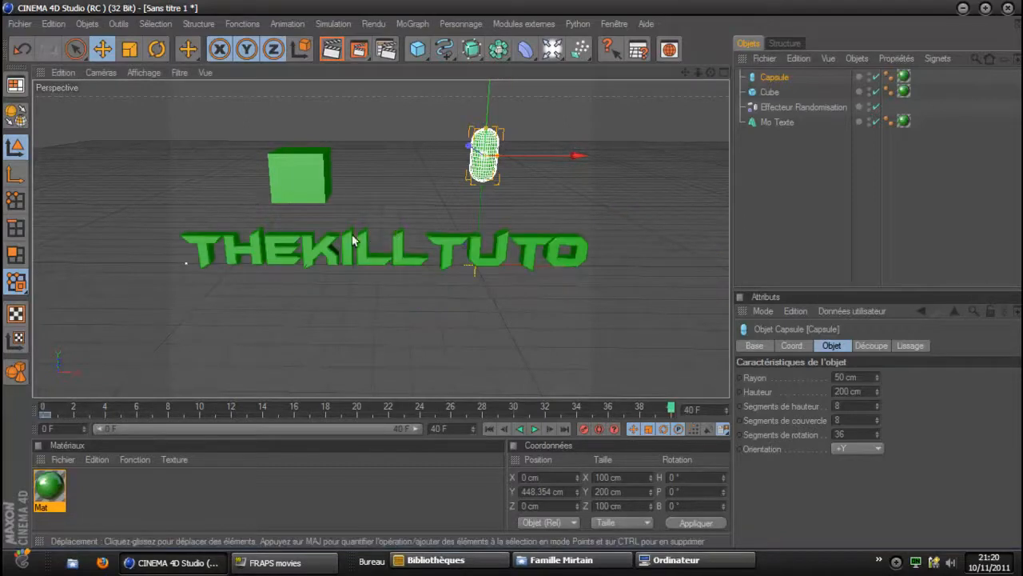
Rotate the capsule to a pitch of about 1978° and keyframe it on frame 40.
left_click(158, 50)
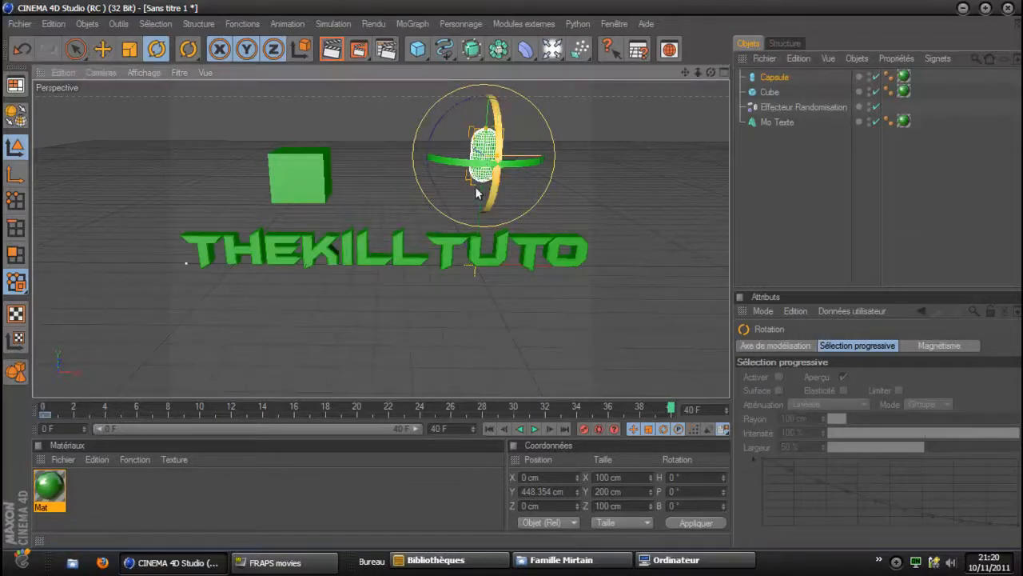
left_click_drag(497, 115, 466, 214)
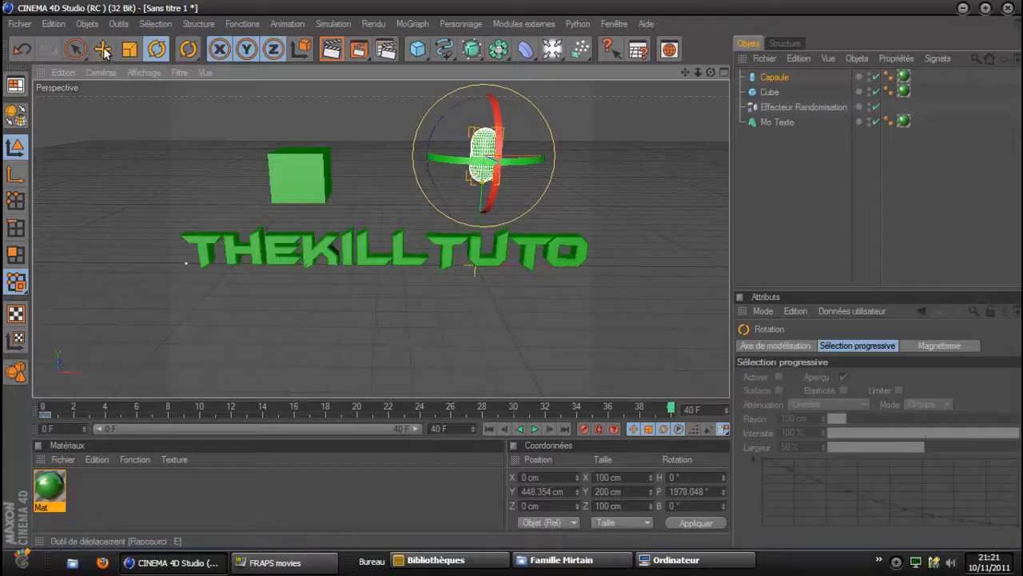
left_click(585, 431)
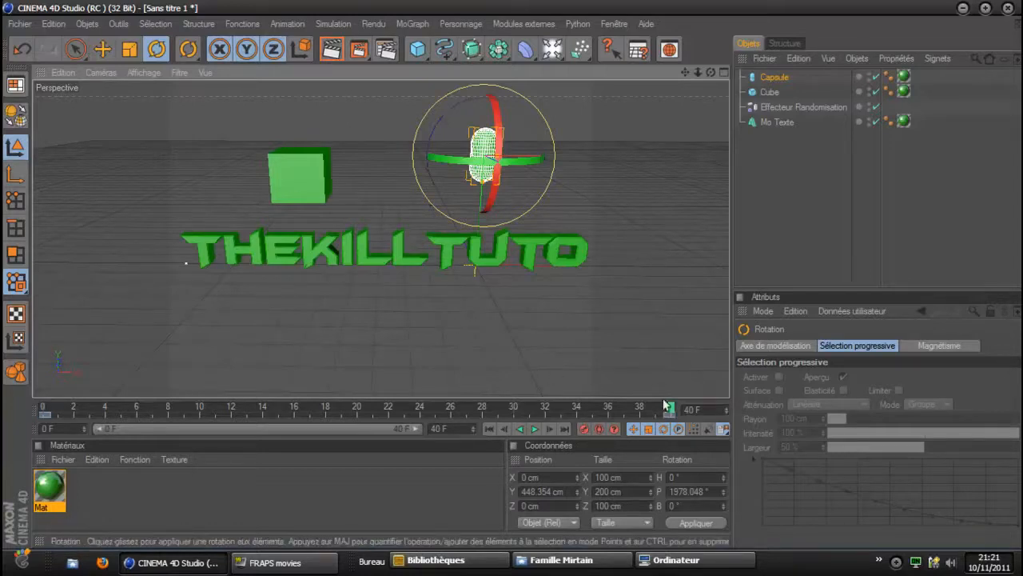
Play the animation from frame 0 to preview the capsule spinning above the assembling letters, and stop playback.
left_click_drag(665, 406, 44, 407)
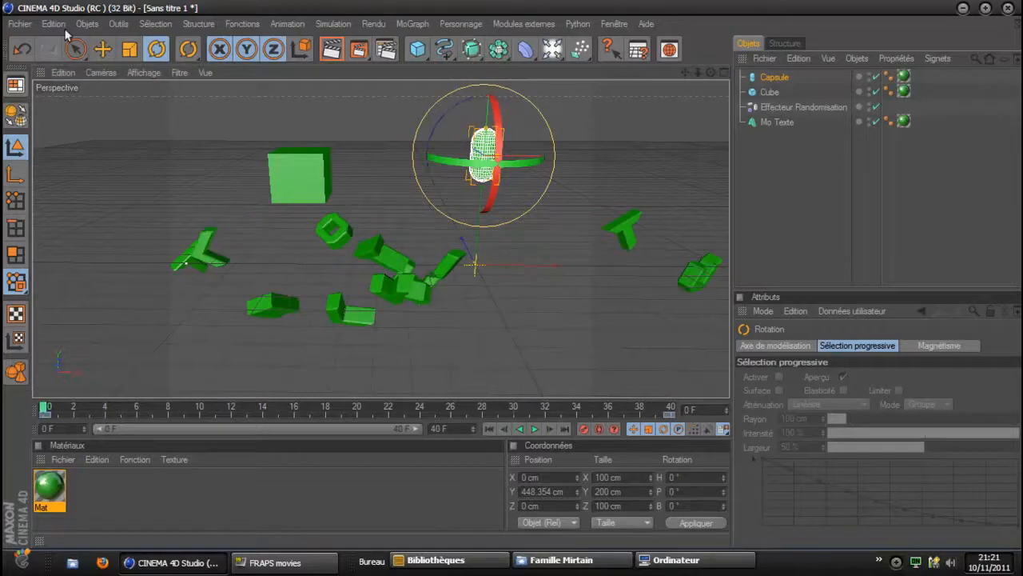
left_click(102, 49)
left_click(532, 430)
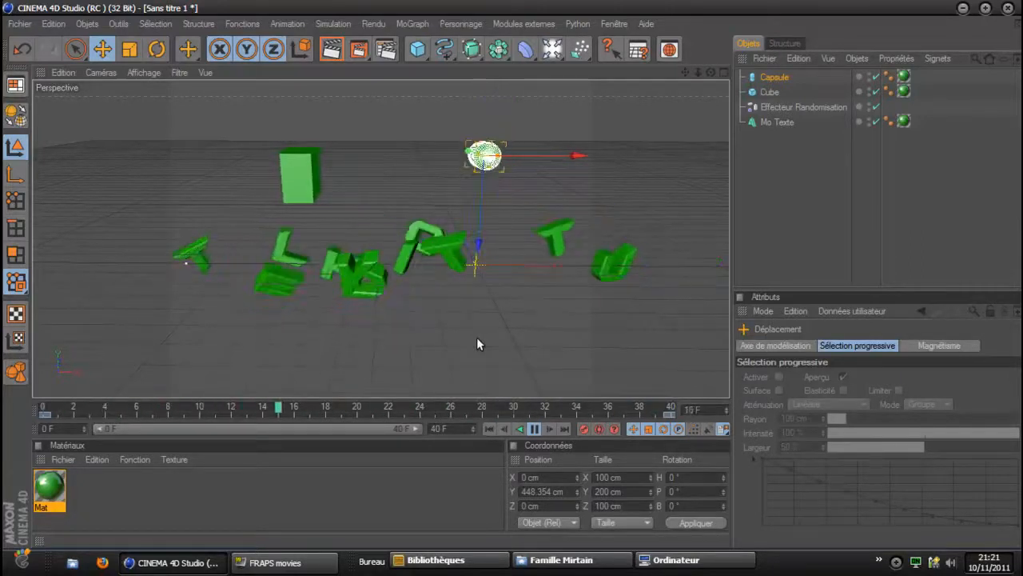
left_click(536, 429)
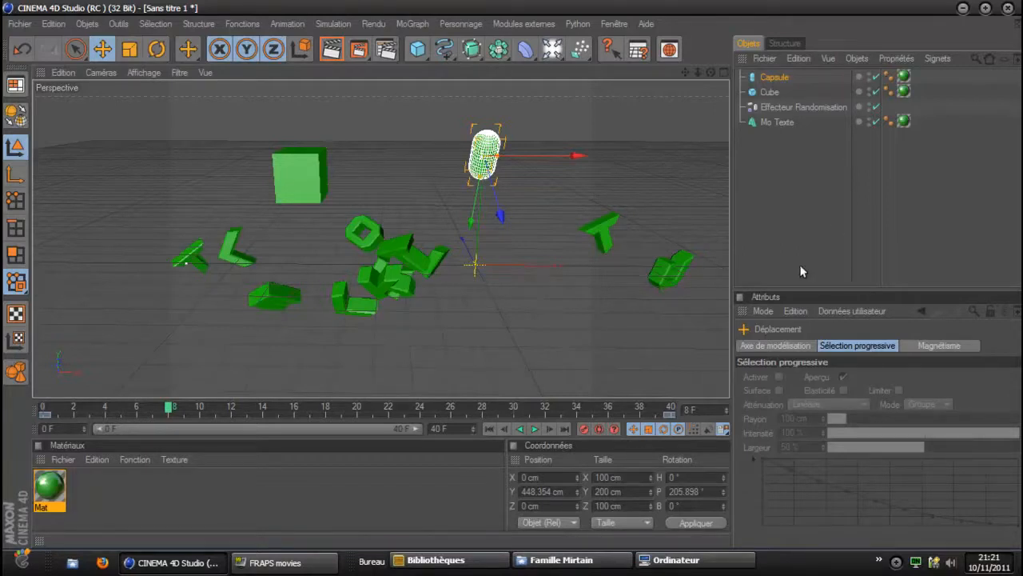
Switch to After Effects and point out the rendered TKT.avi clip among the project items.
left_click(878, 560)
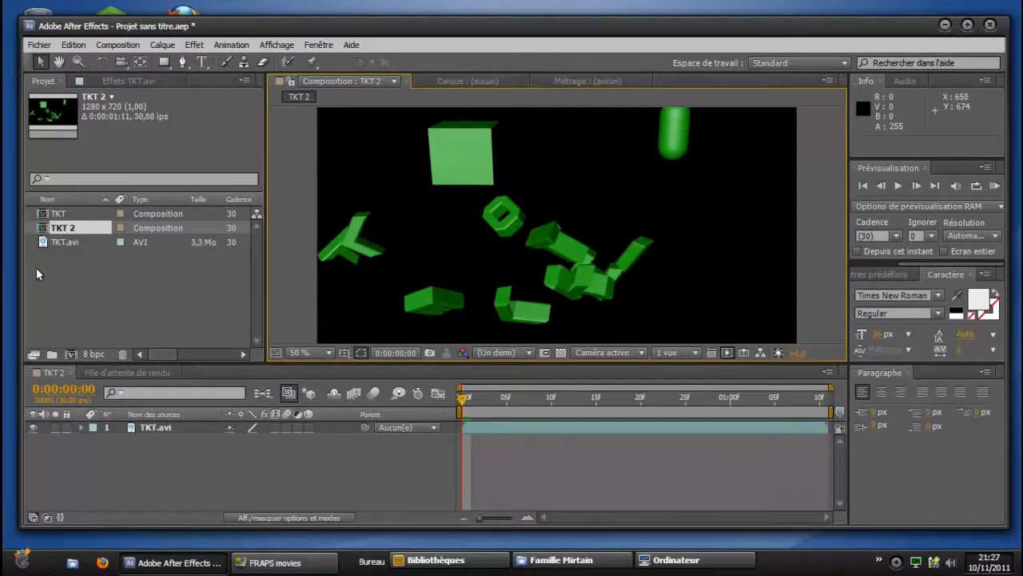
left_click(66, 245)
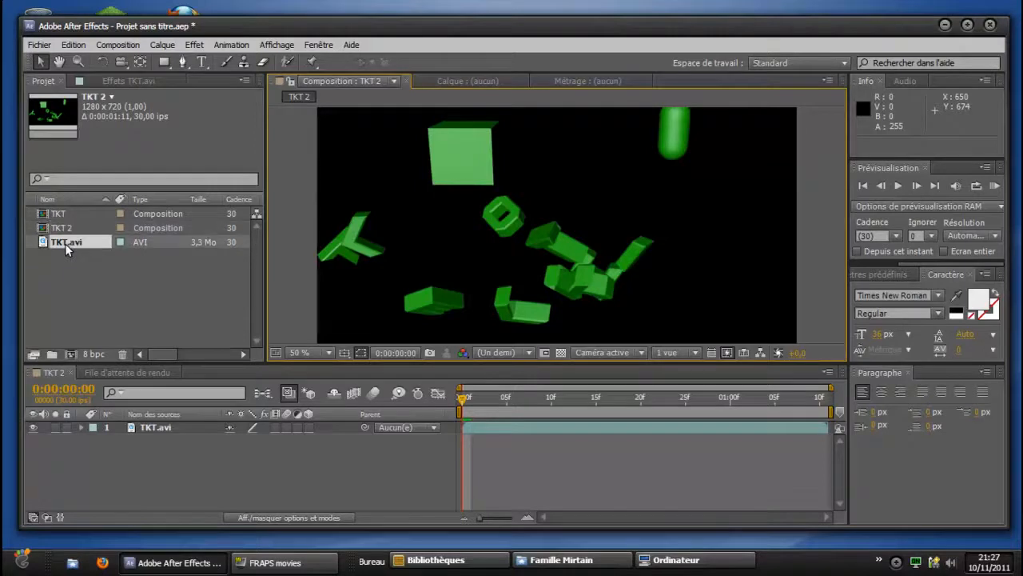
left_click(129, 307)
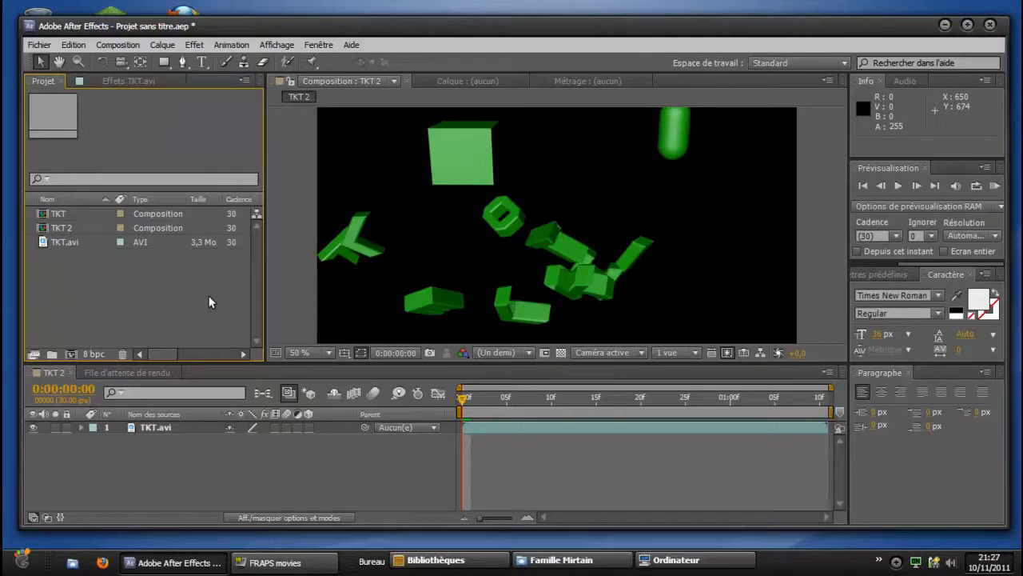
mouse_move(71, 276)
left_mouse_down()
mouse_move(61, 245)
mouse_move(53, 278)
mouse_move(104, 304)
mouse_move(65, 283)
left_mouse_up()
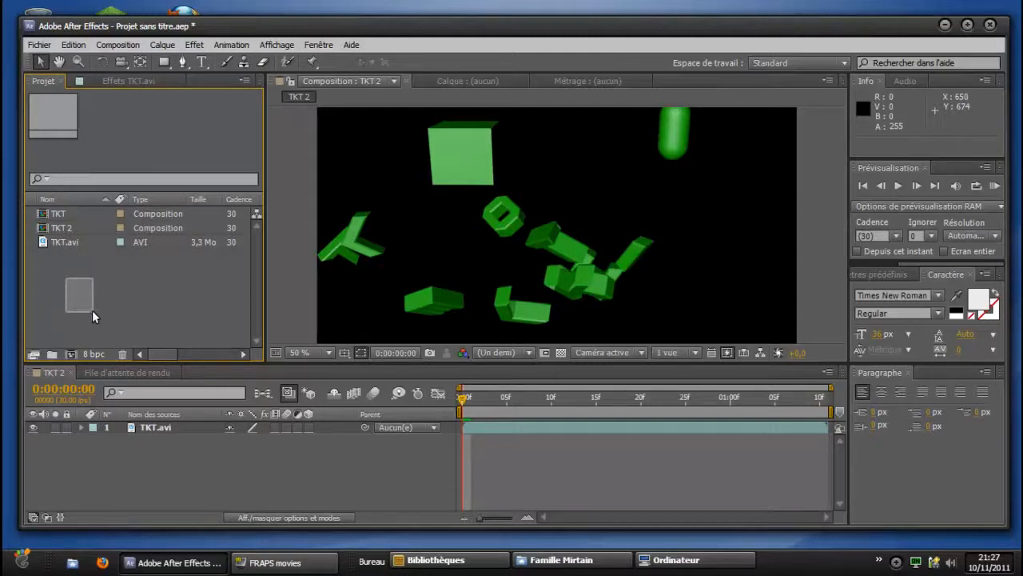
mouse_move(107, 311)
left_mouse_down()
mouse_move(118, 317)
mouse_move(61, 220)
mouse_move(66, 267)
mouse_move(111, 294)
left_mouse_up()
left_click_drag(174, 305, 90, 303)
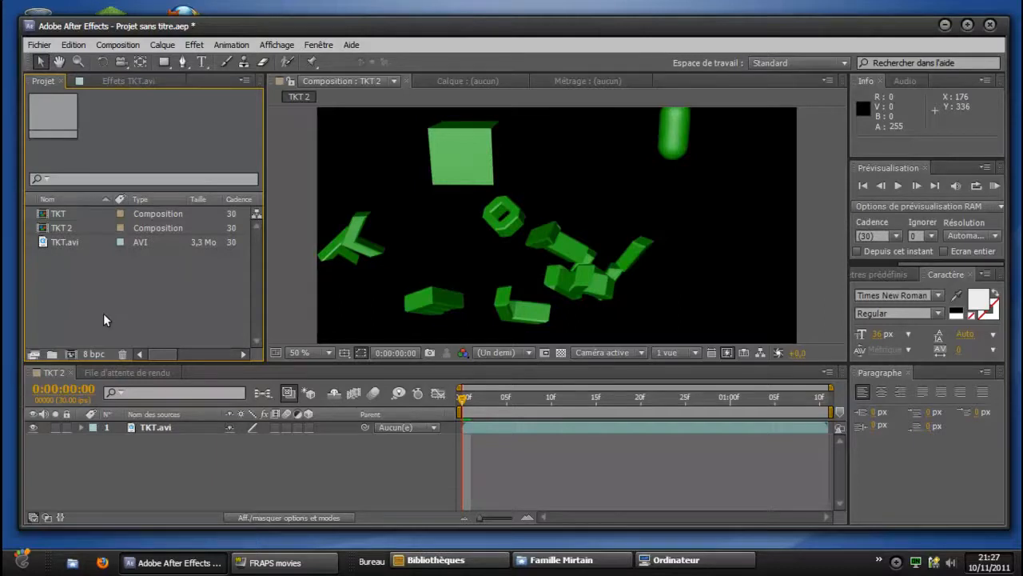
left_click(199, 45)
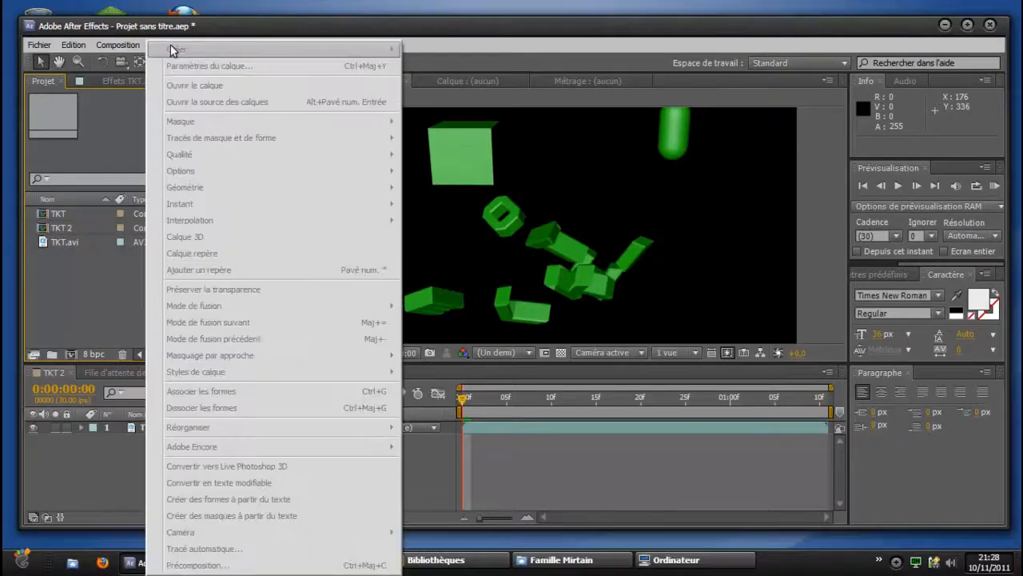
left_click(38, 291)
left_click(160, 430)
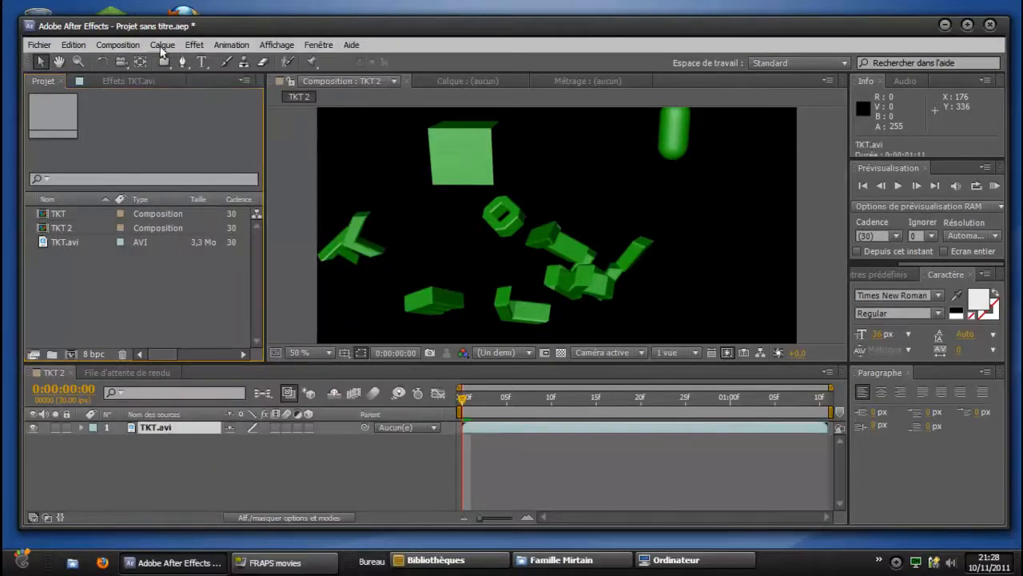
left_click(162, 44)
left_click(108, 122)
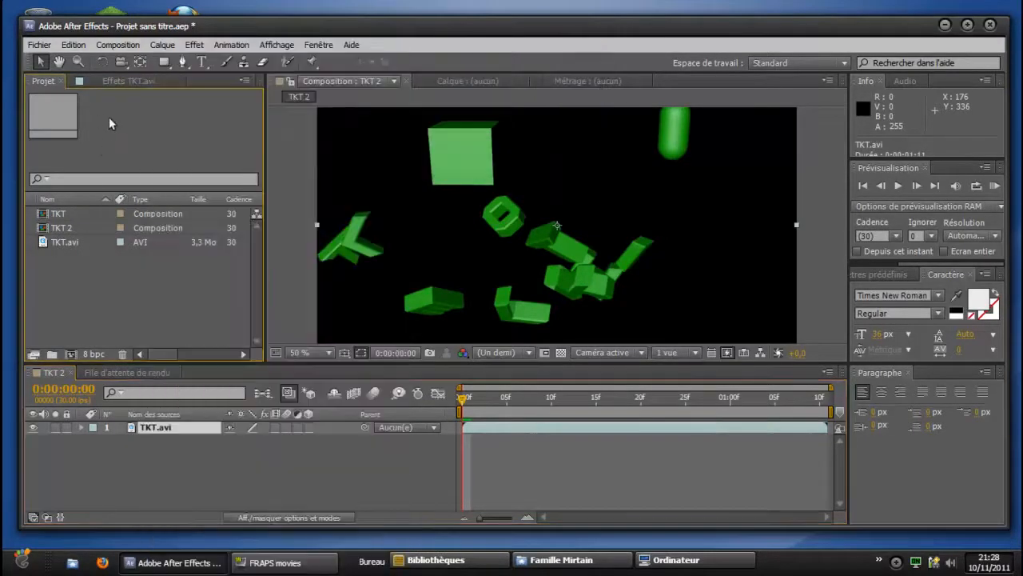
left_click(195, 45)
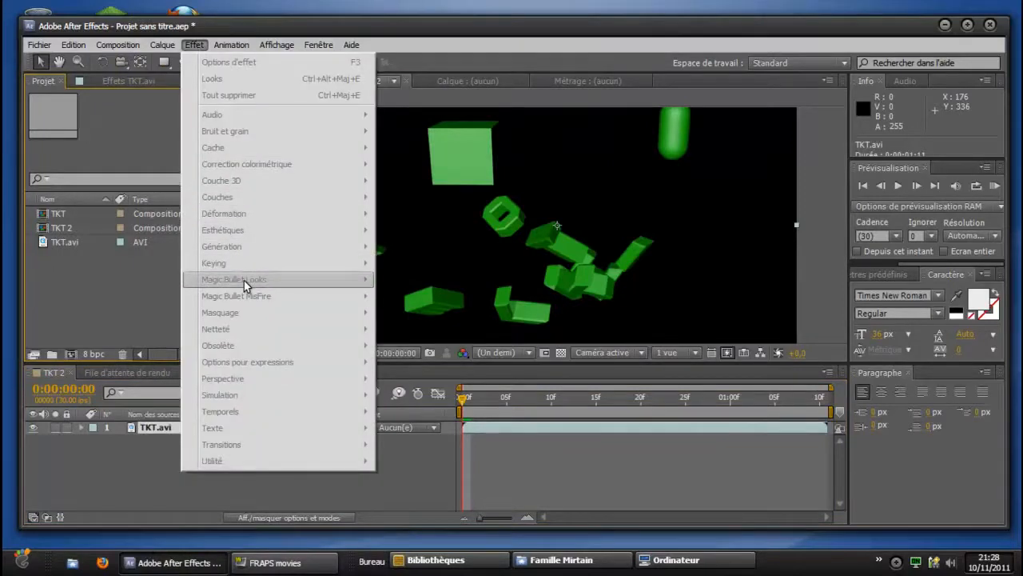
left_click(123, 298)
left_click(197, 46)
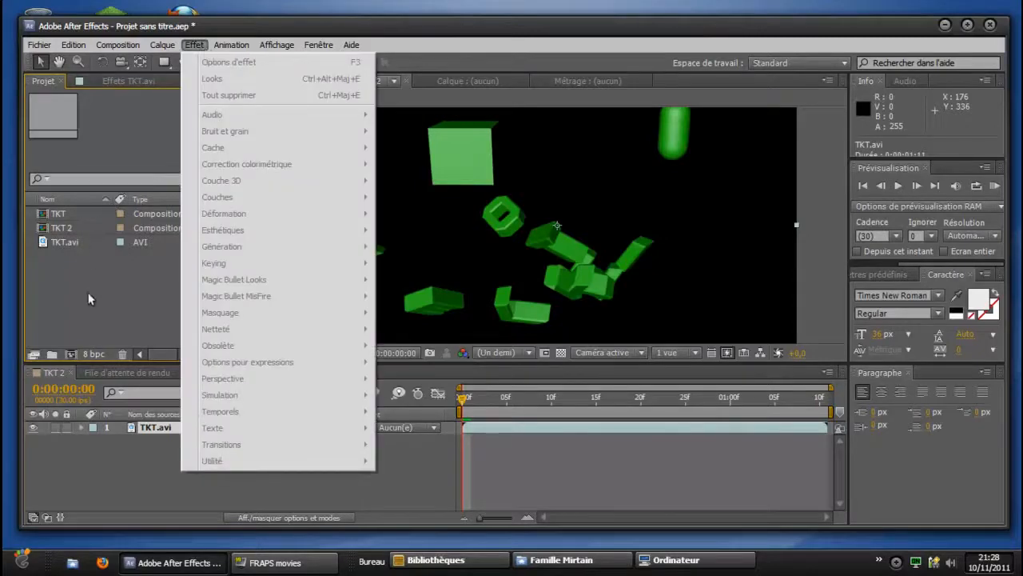
Create an adjustment layer above the TKT.avi layer in the TKT 2 composition.
left_click(164, 427)
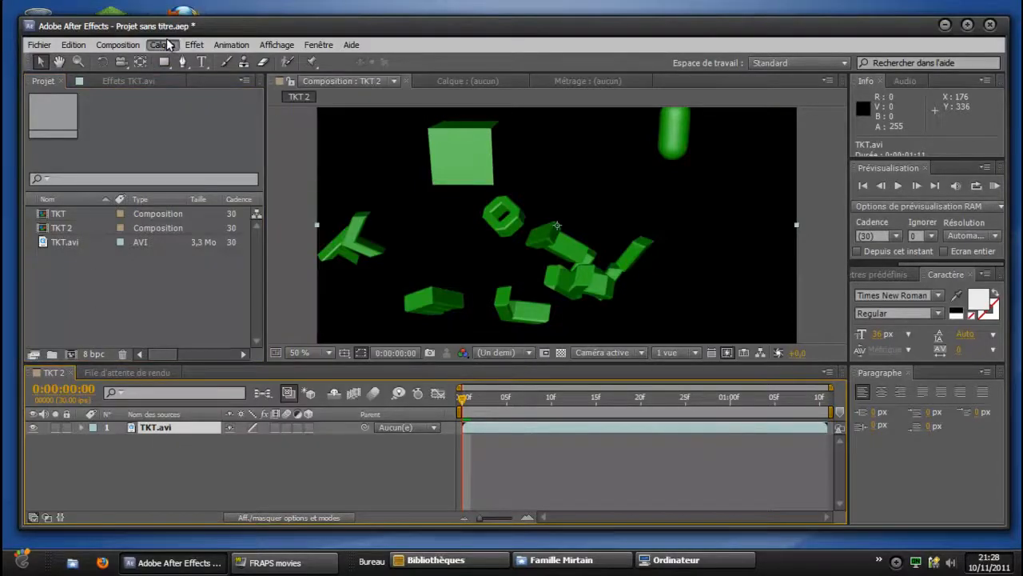
left_click(158, 45)
left_click(159, 45)
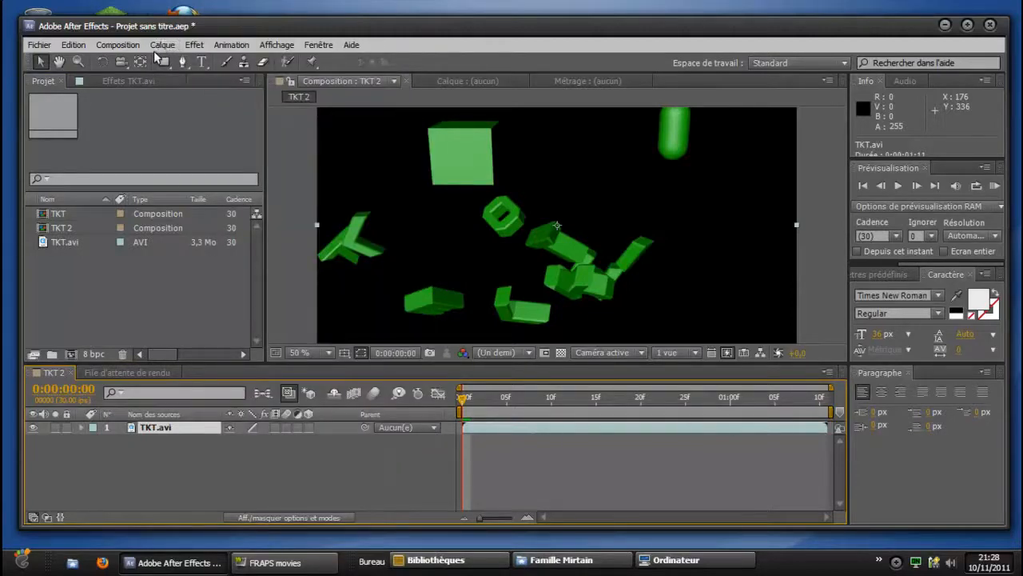
left_click(161, 45)
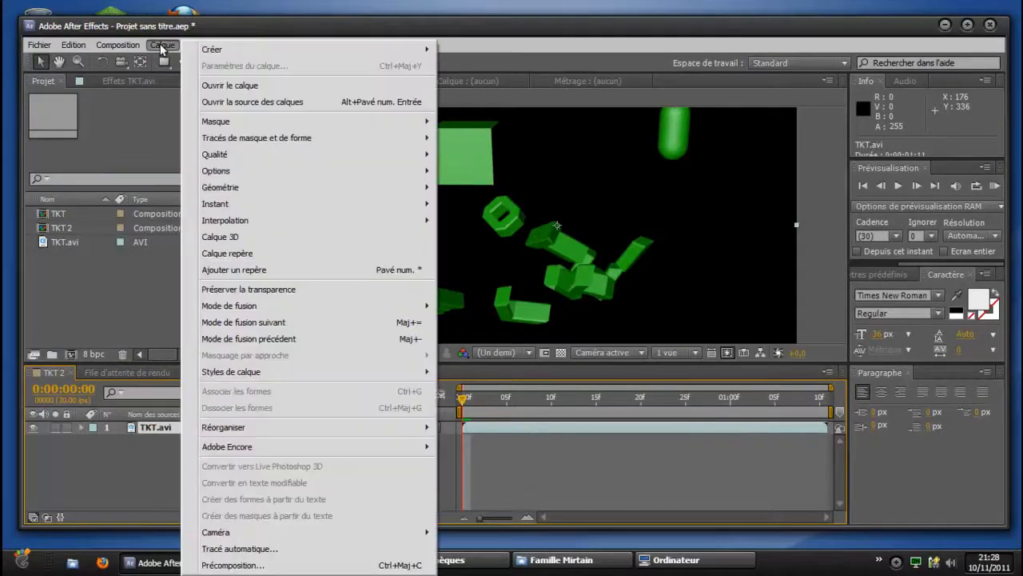
left_click(162, 46)
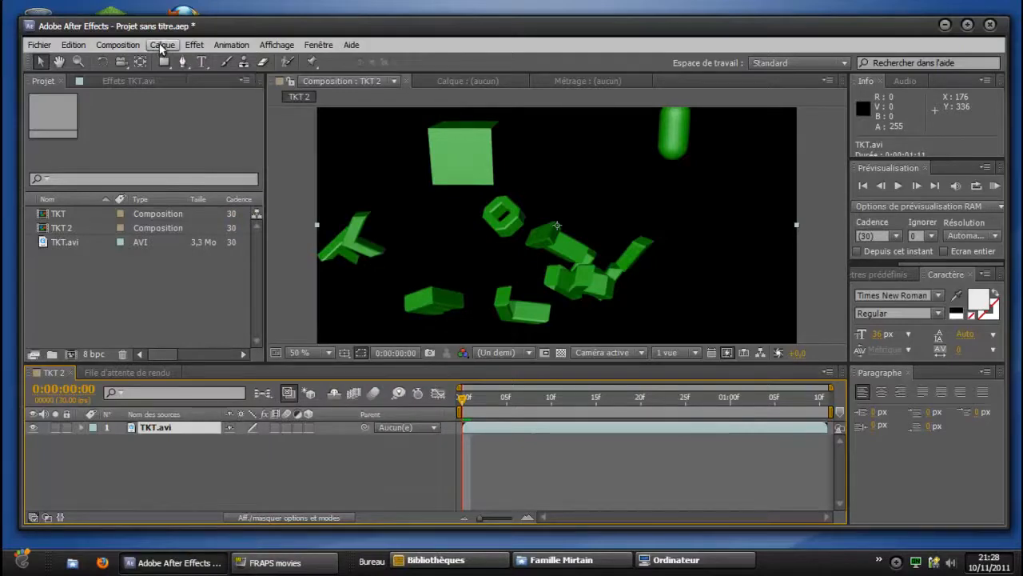
left_click(161, 45)
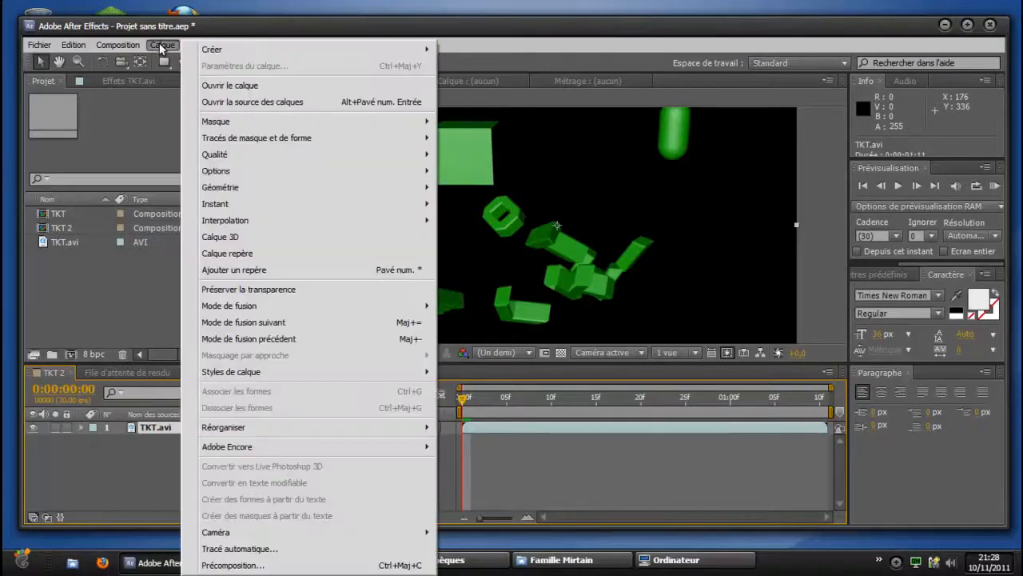
mouse_move(217, 49)
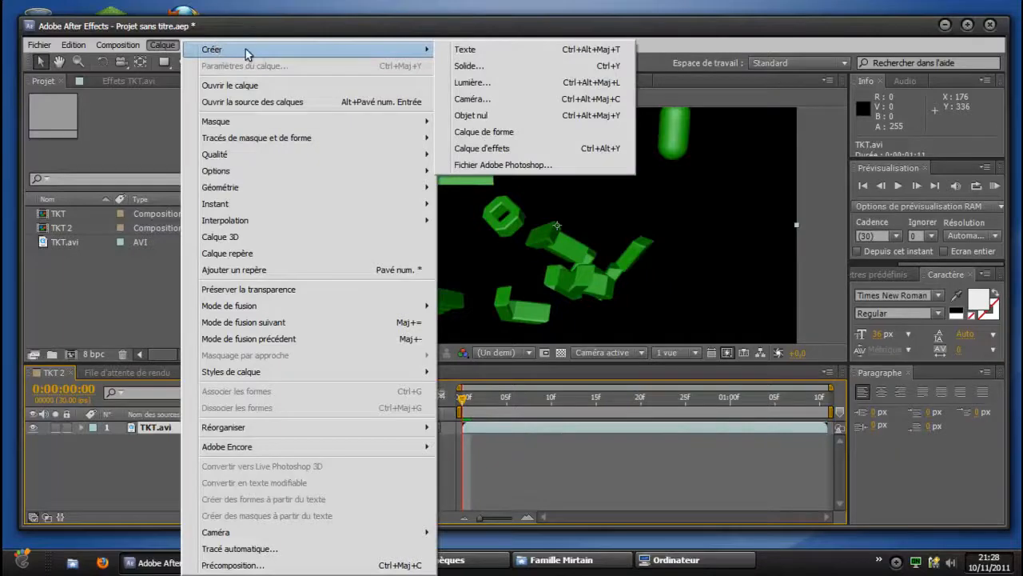
left_click(521, 148)
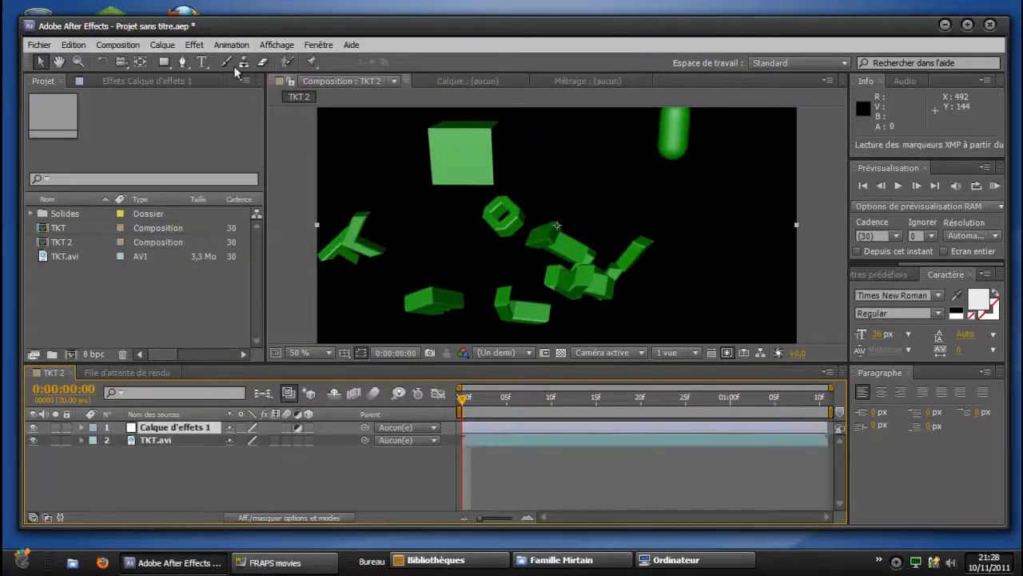
Apply the Magic Bullet Looks effect to the adjustment layer.
left_click(164, 46)
mouse_move(217, 51)
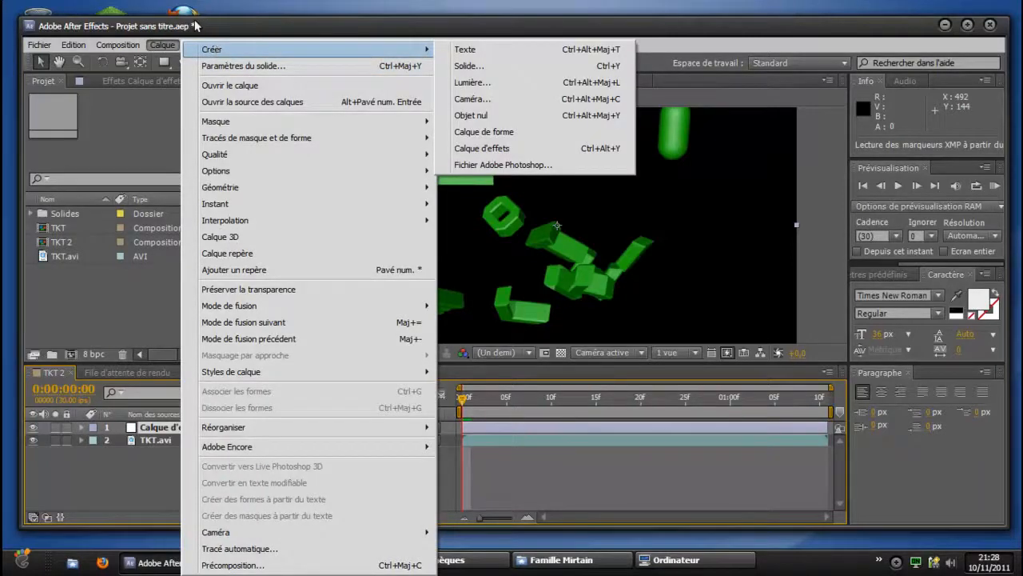
left_click(197, 26)
left_click(192, 46)
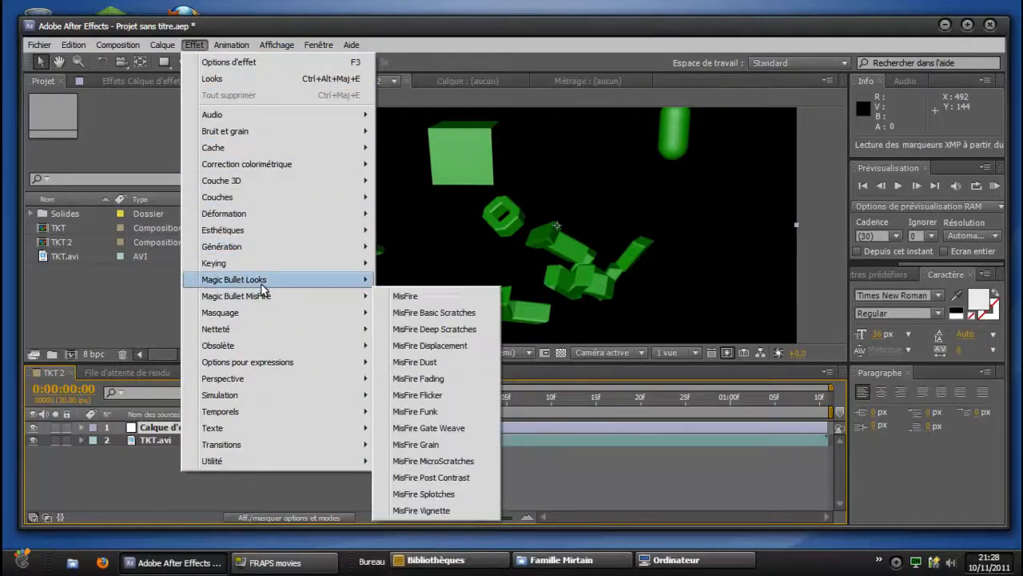
mouse_move(262, 281)
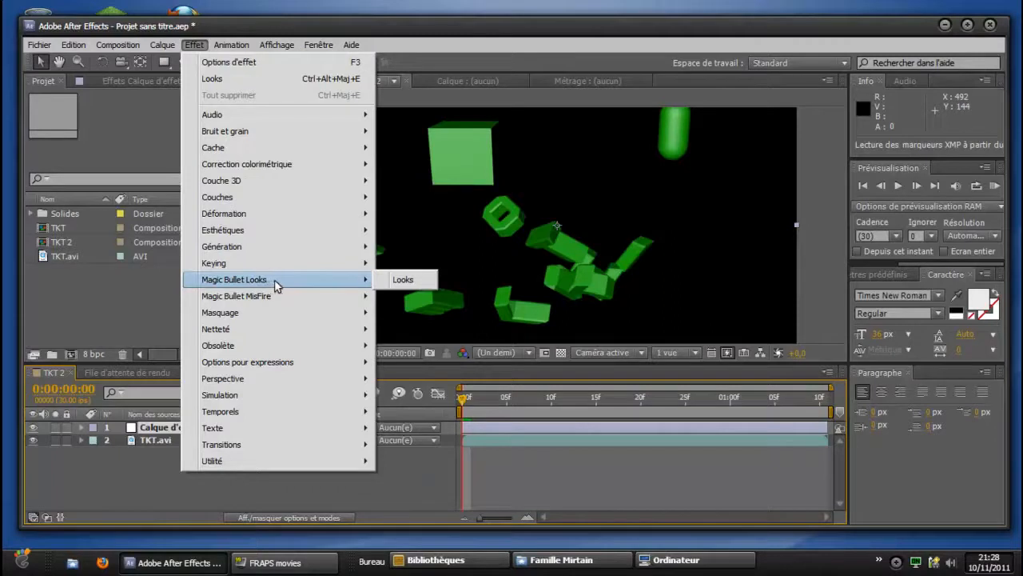
left_click(404, 280)
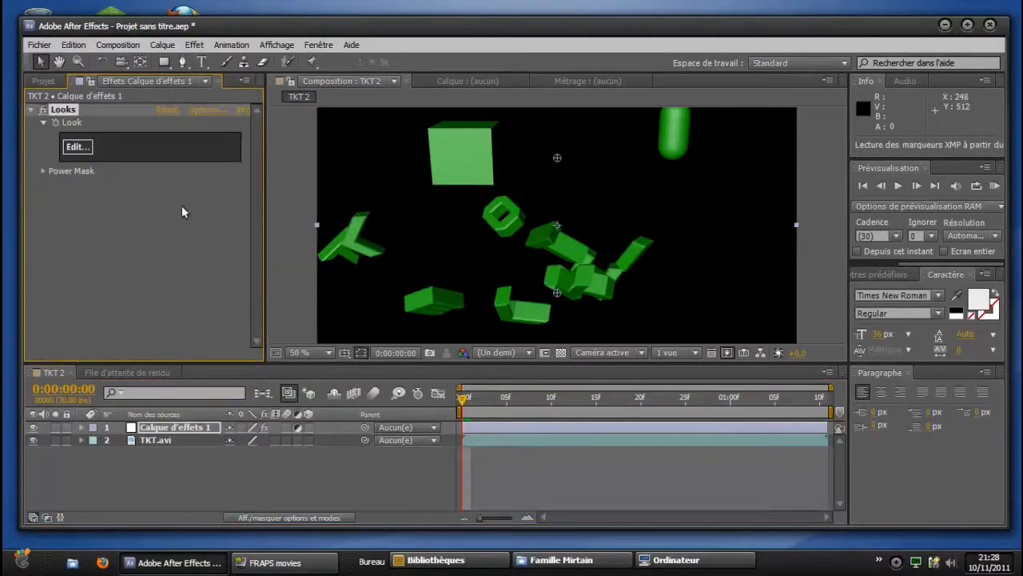
Open the Looks effect for editing in LooksBuilder and apply the Basic White Diffusion preset.
left_click(80, 148)
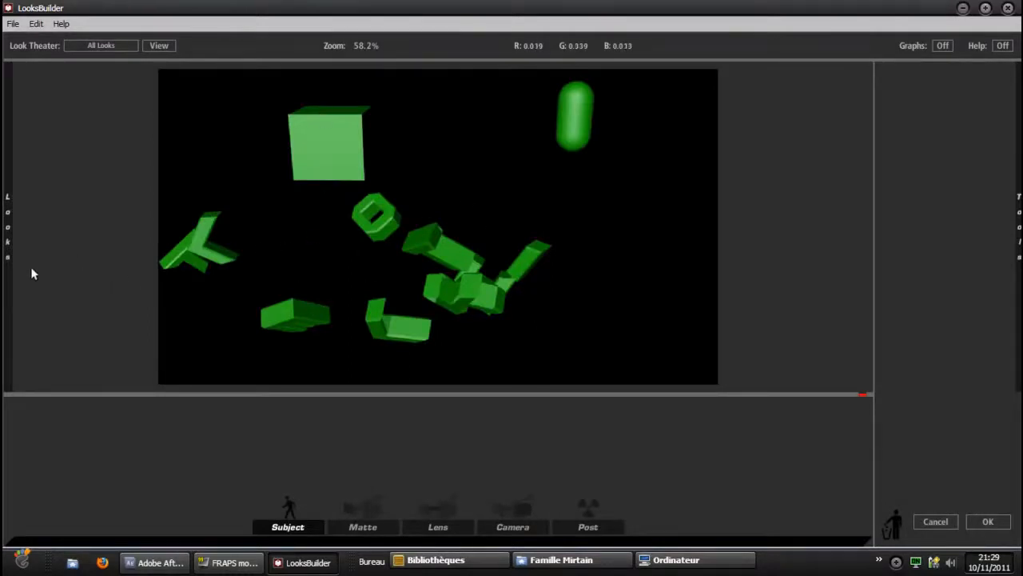
mouse_move(4, 214)
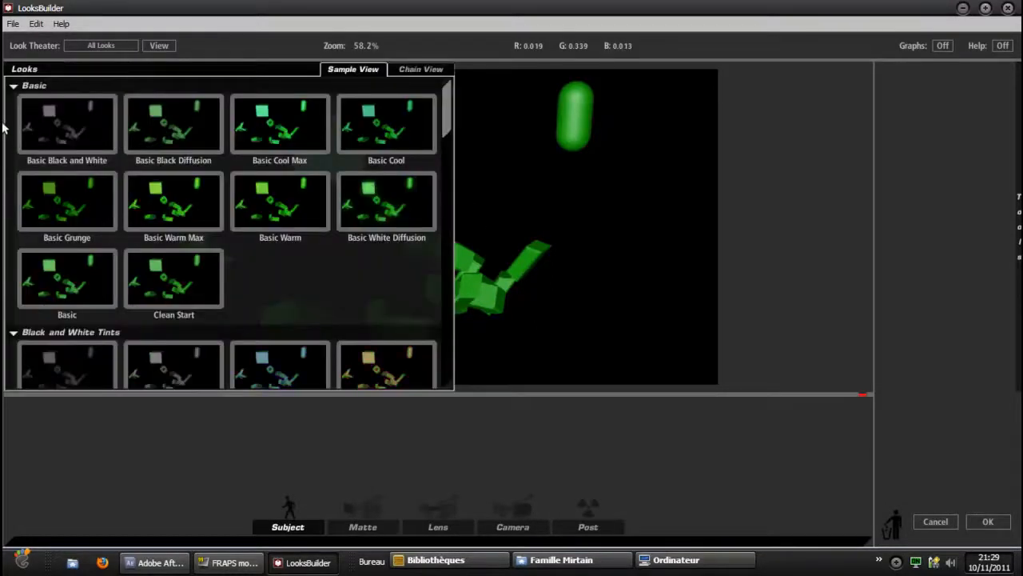
left_click(388, 200)
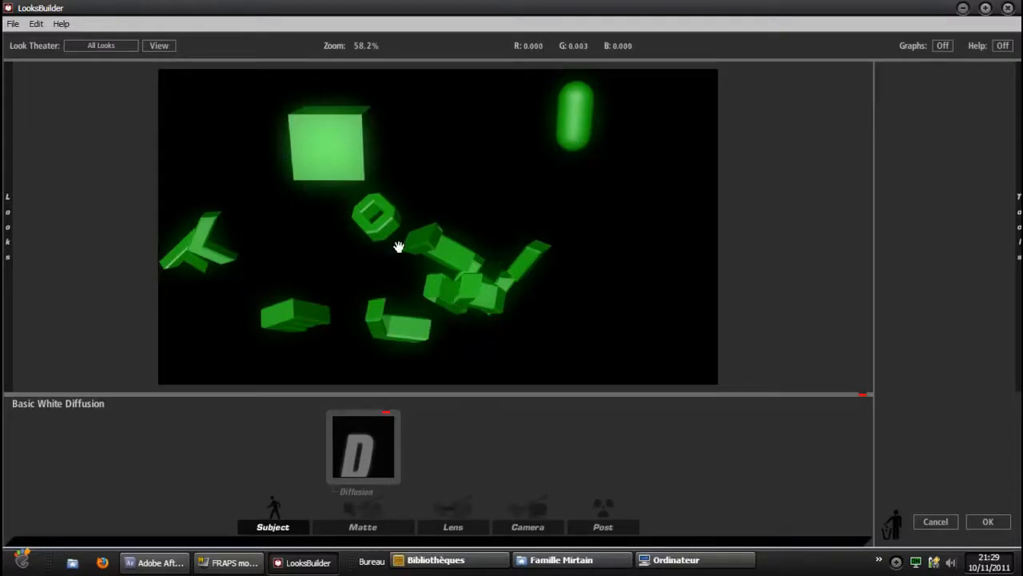
Replace the current look with the Crush Blue Edge preset from the Music Videos looks and accept it for the adjustment layer.
mouse_move(6, 187)
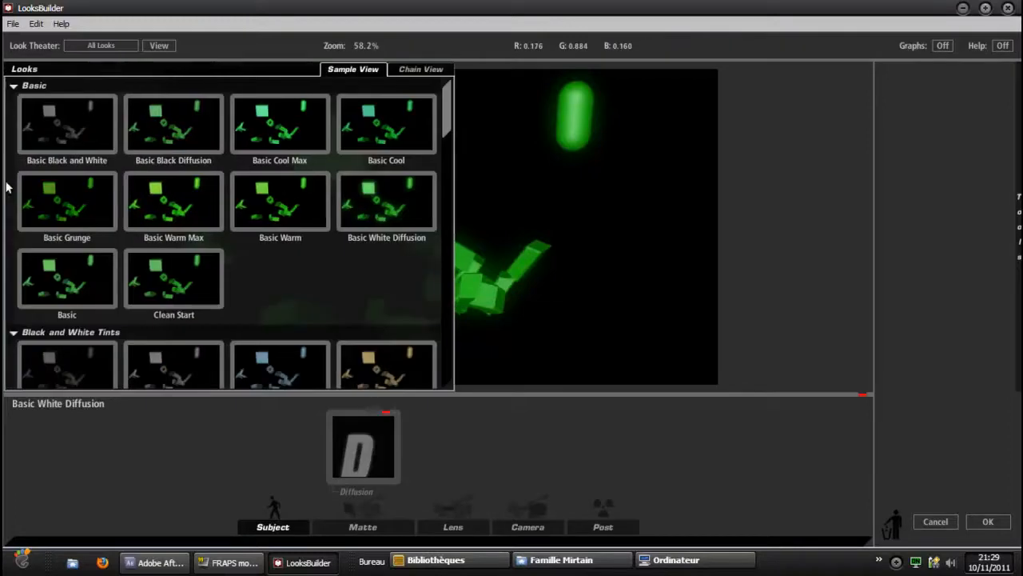
scroll(203, 278, "down", 1)
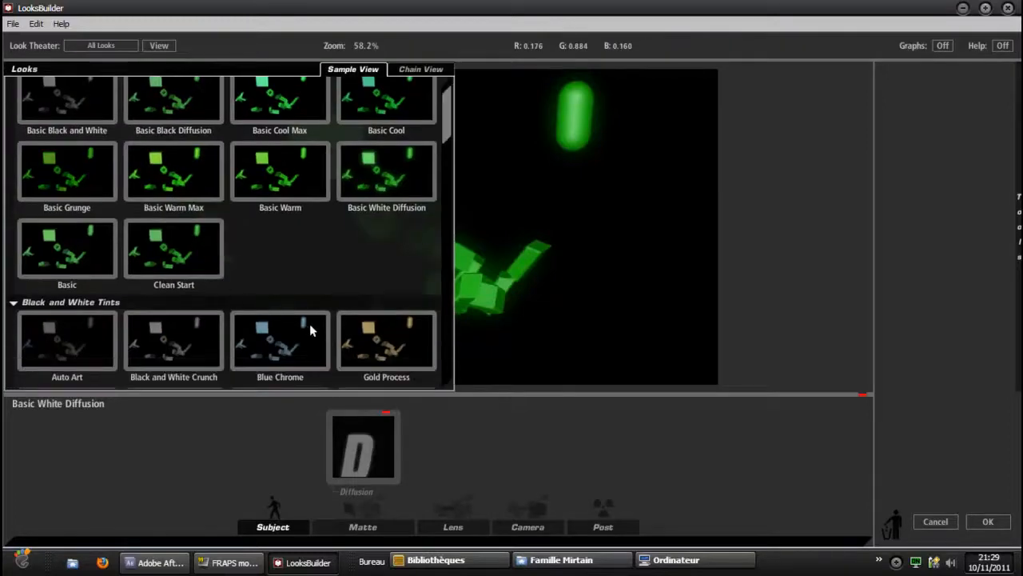
scroll(311, 327, "down", 3)
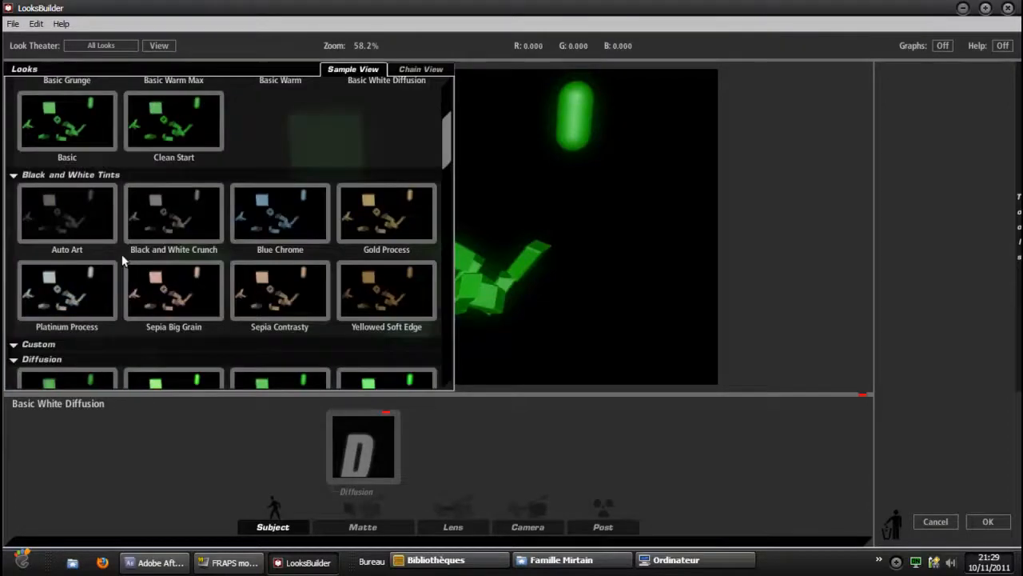
scroll(125, 260, "down", 4)
scroll(286, 272, "down", 4)
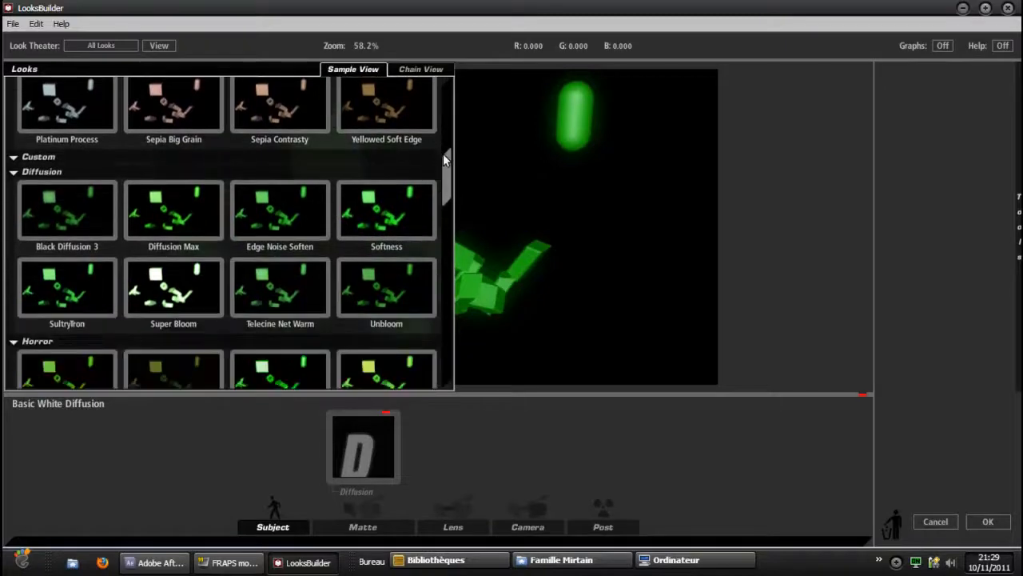
scroll(446, 228, "down", 8)
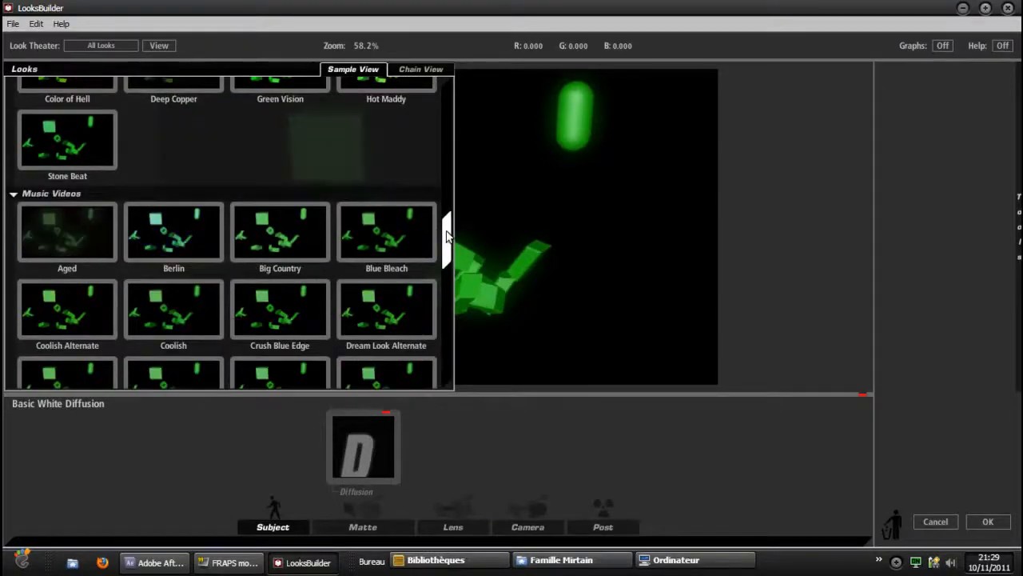
scroll(272, 255, "down", 2)
left_click(266, 249)
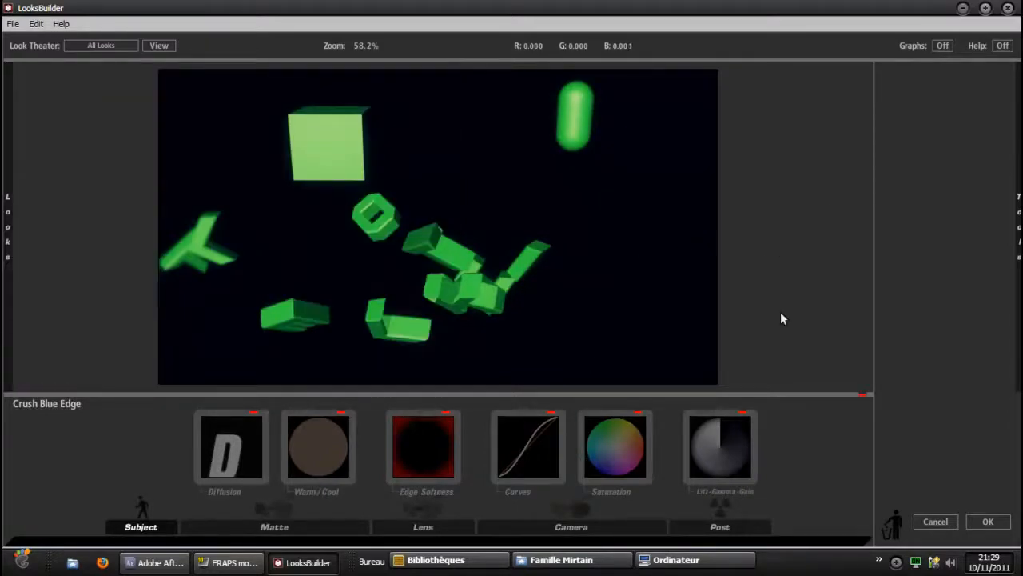
left_click(984, 522)
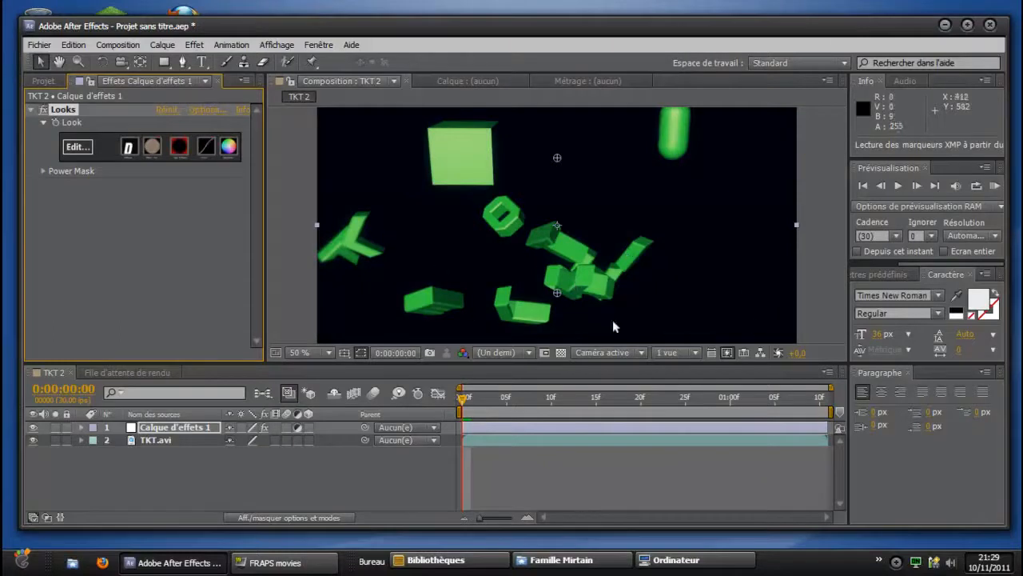
Add the TKT 2 composition to the render queue as a pre-render and start rendering it to TKT 2.avi.
left_click(618, 479)
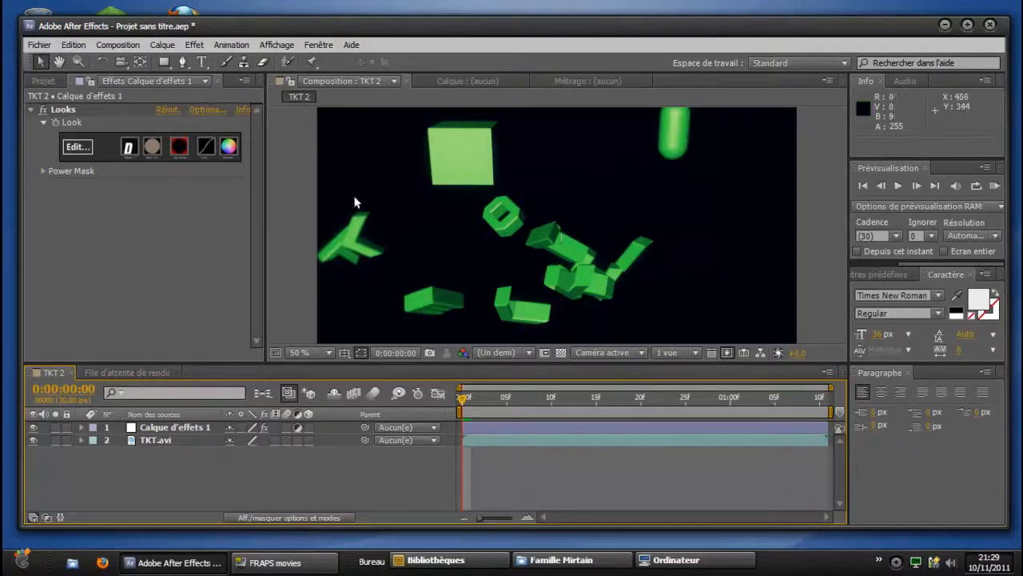
left_click(95, 47)
left_click(95, 46)
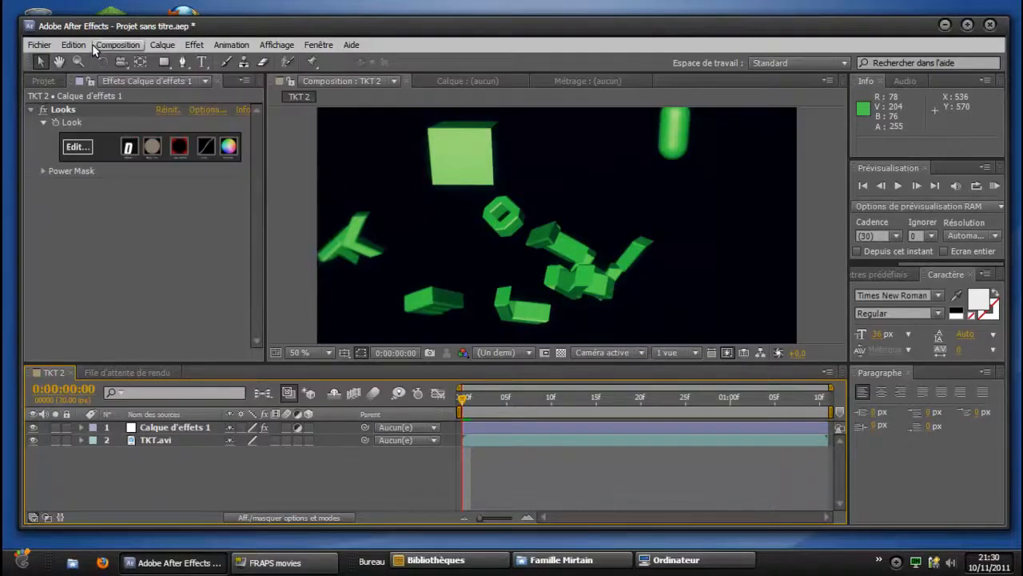
left_click(95, 46)
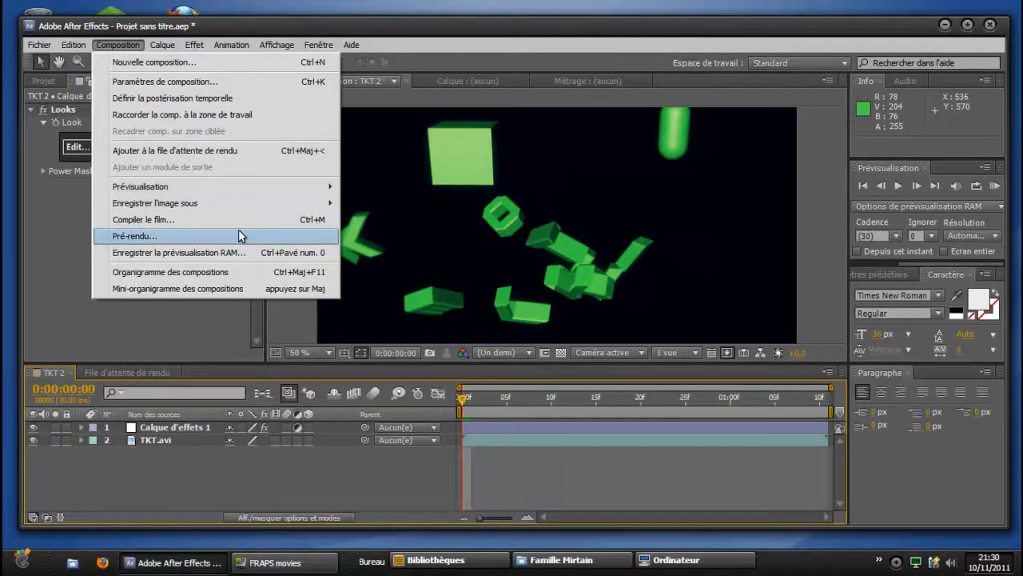
left_click(136, 238)
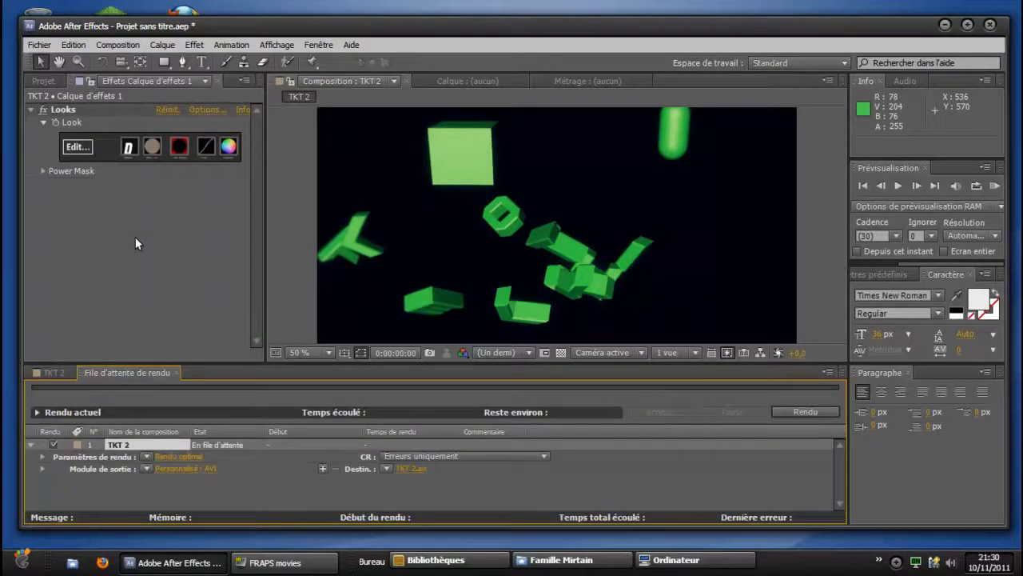
left_click(807, 412)
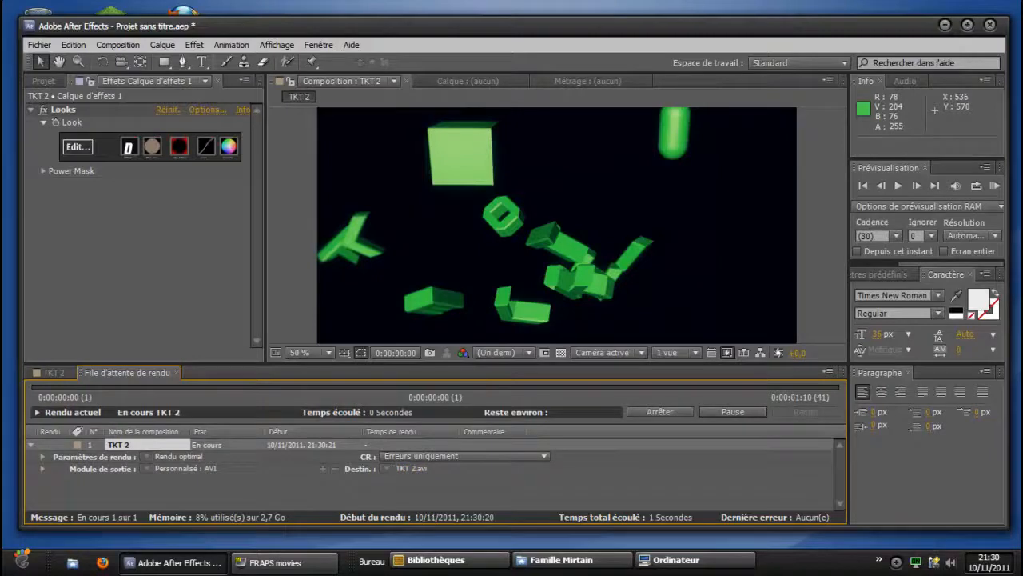